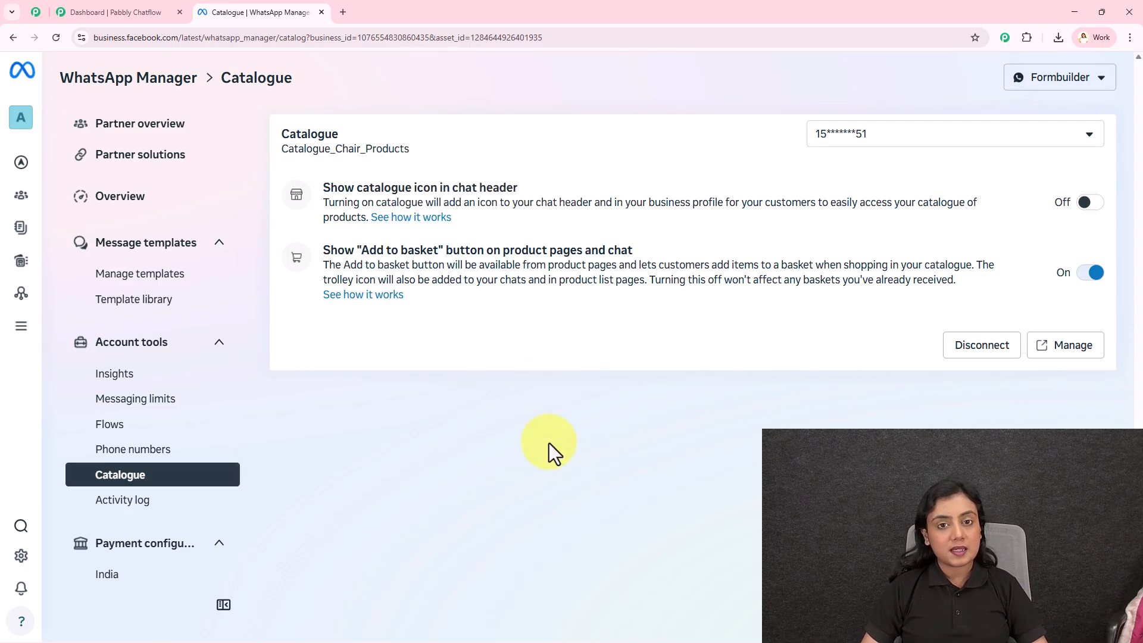
# Open the business settings and enter the two-factor authentication code that was sent by text message.
pyautogui.moveTo(13, 296)
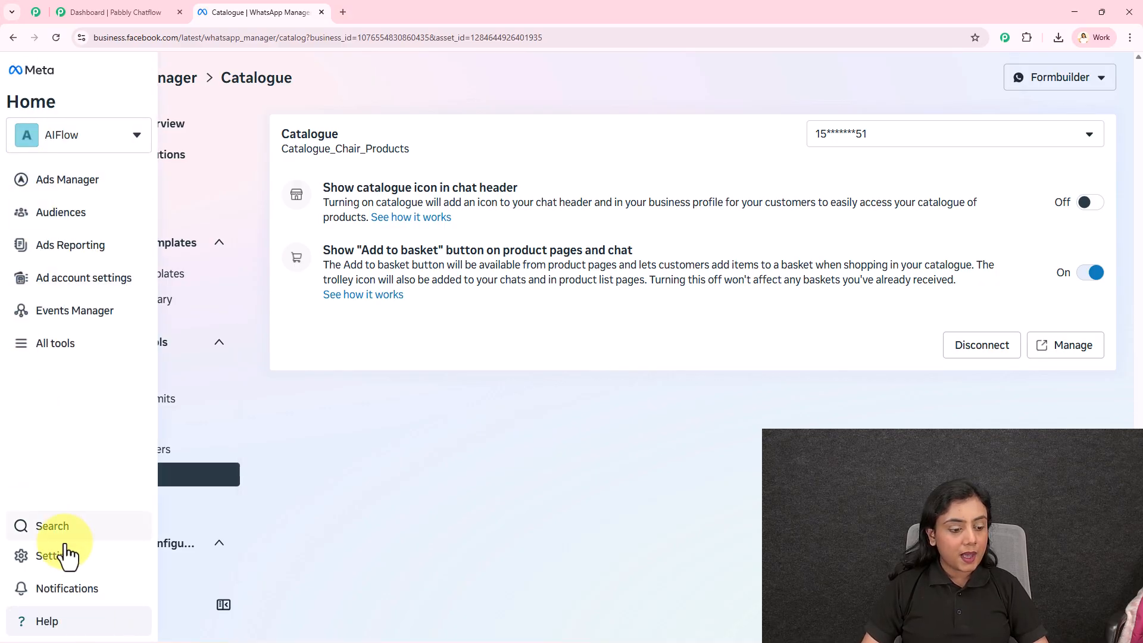
pyautogui.click(76, 568)
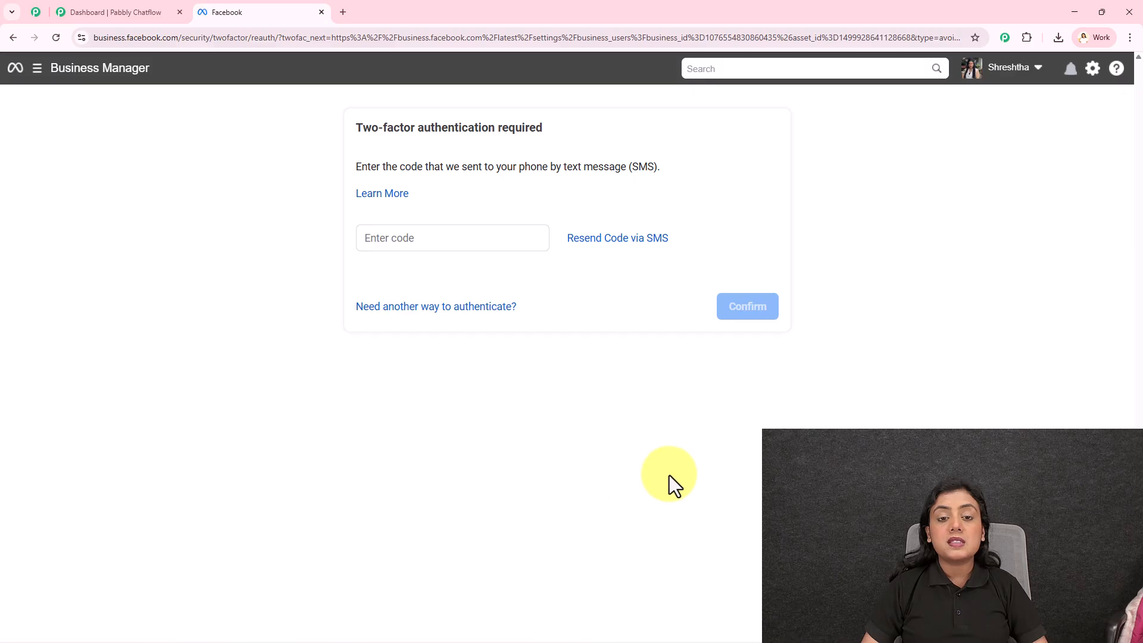
pyautogui.click(438, 240)
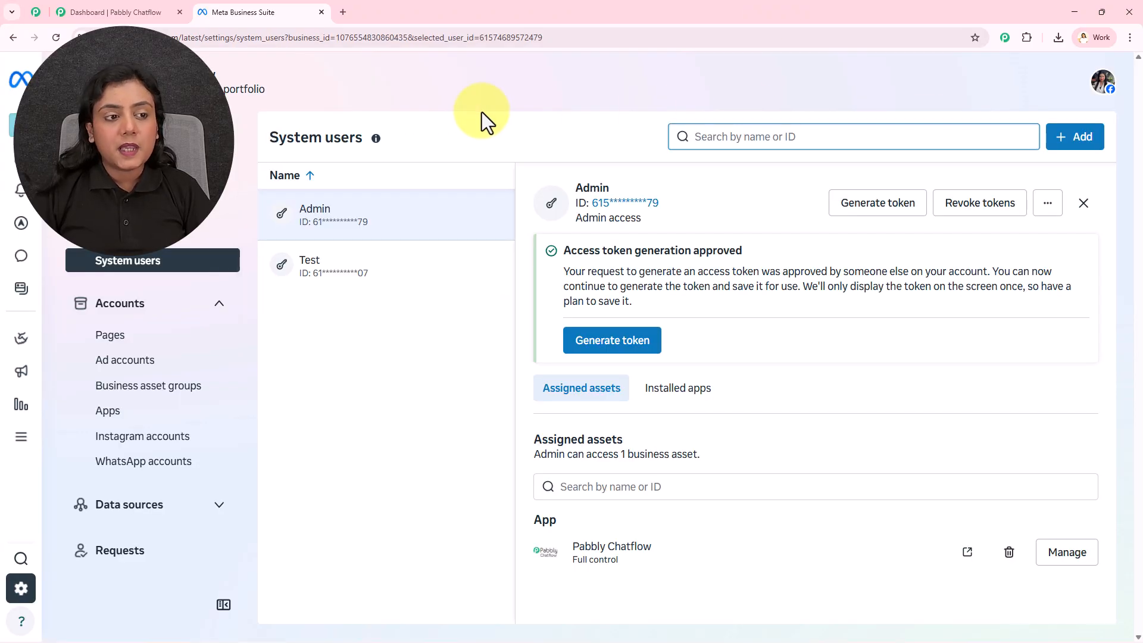
# Expand the data sources in the business settings and open the list of catalogues.
pyautogui.click(184, 508)
pyautogui.scroll(-1, 164, 482)
pyautogui.click(153, 486)
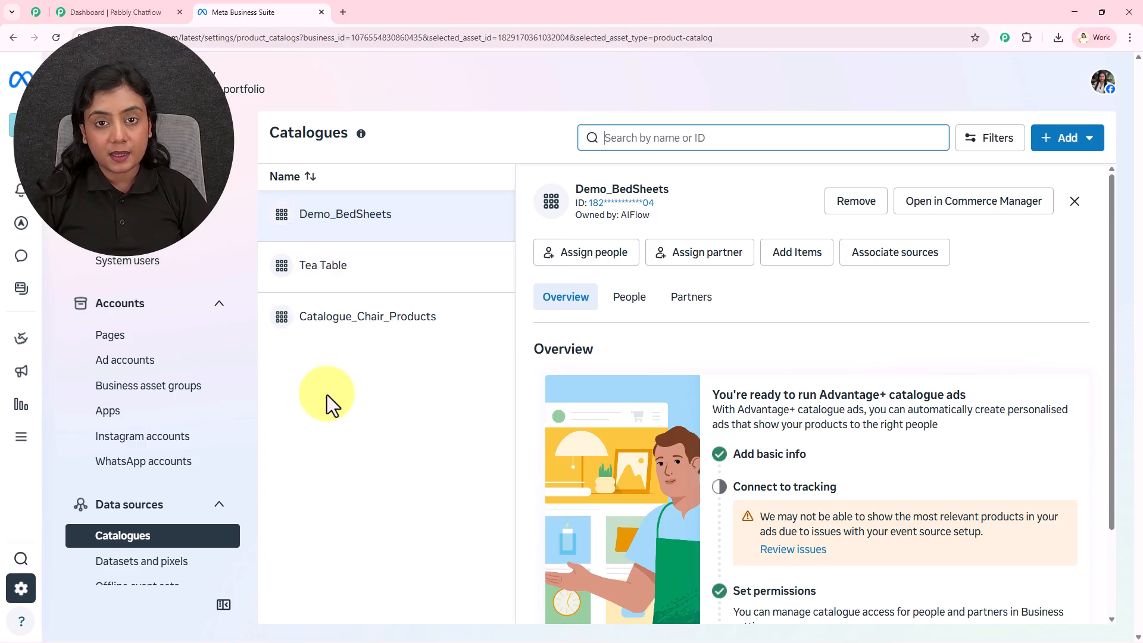
# Switch to Pabbly Chatflow and open its Catalog page.
pyautogui.click(82, 2)
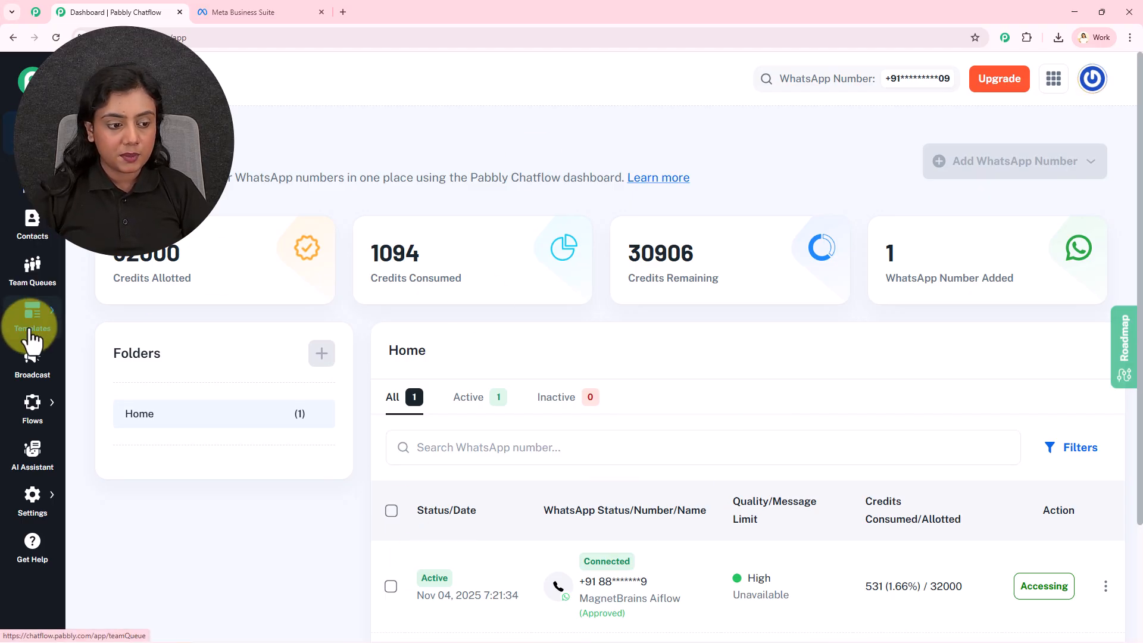
pyautogui.moveTo(25, 427)
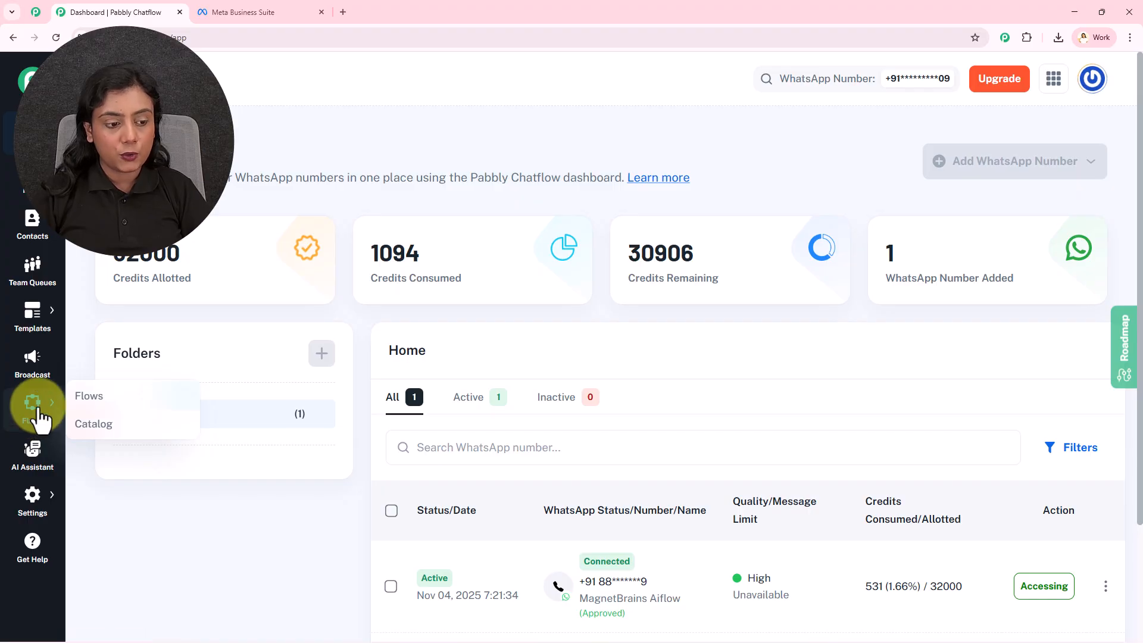
pyautogui.click(117, 436)
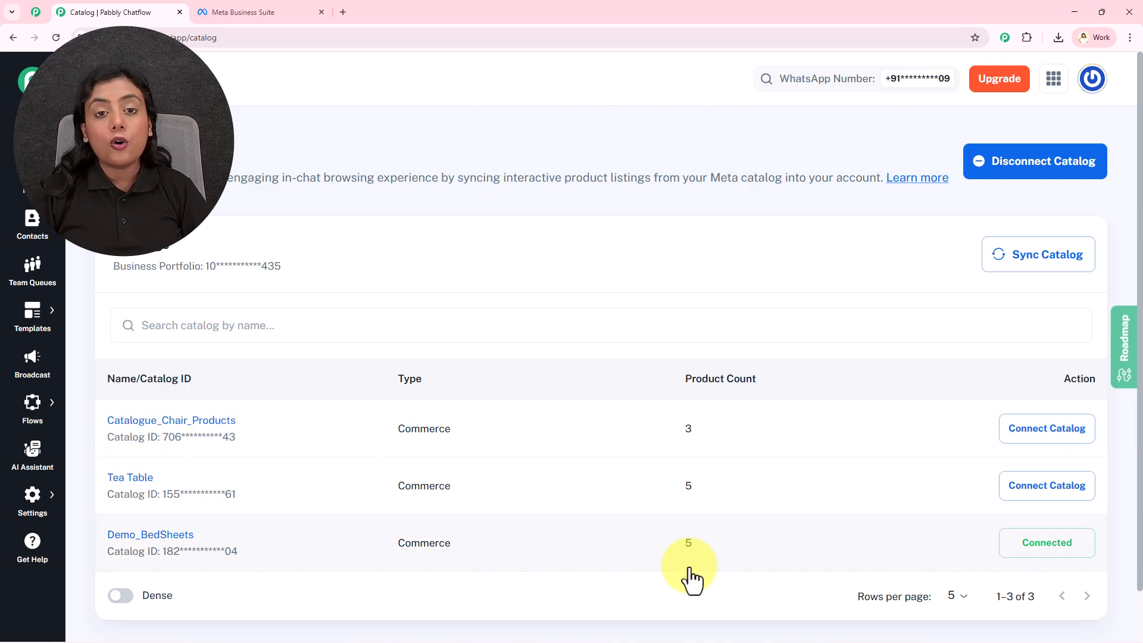
# Sync the catalogs from Meta into Pabbly Chatflow and compare them with the catalogues in Meta Business Suite.
pyautogui.click(288, 10)
pyautogui.click(141, 3)
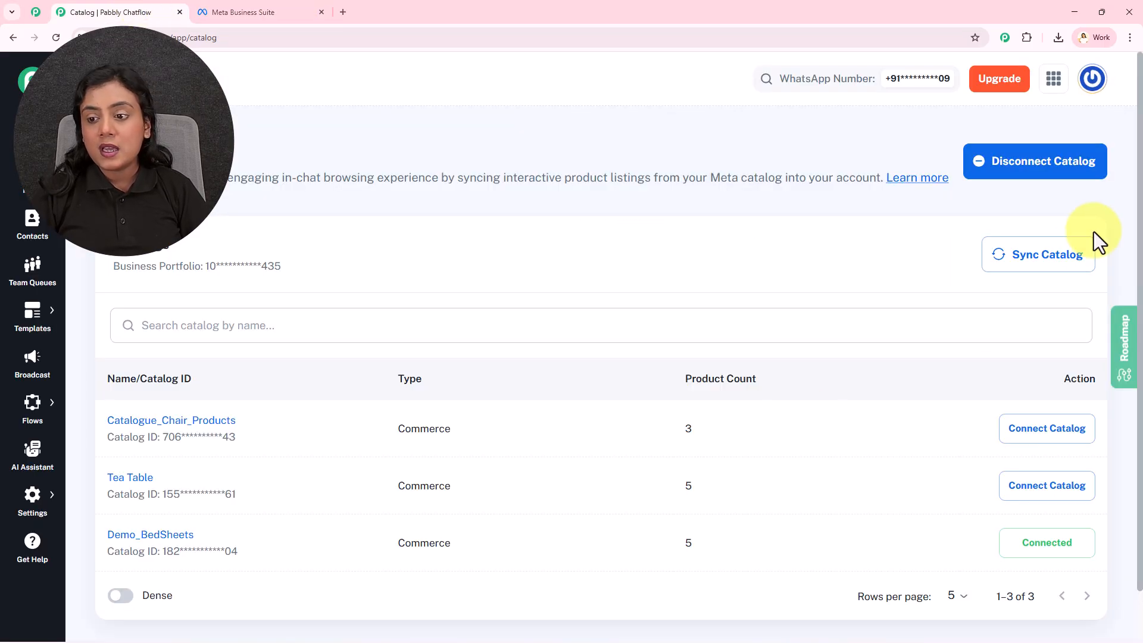
pyautogui.click(1074, 265)
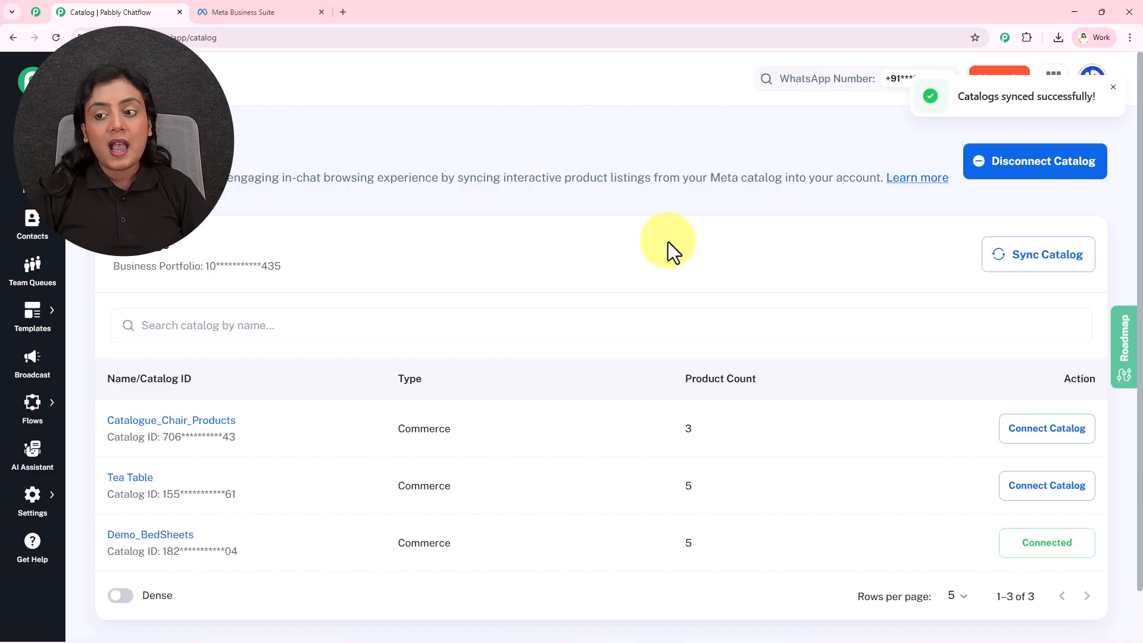
pyautogui.click(271, 10)
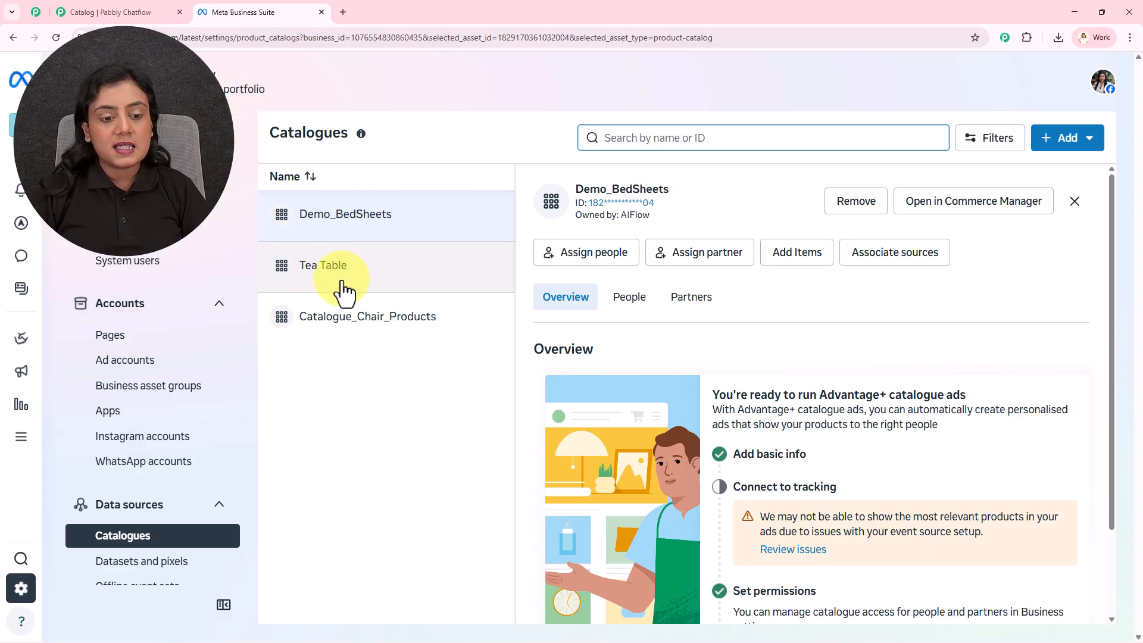
pyautogui.click(119, 10)
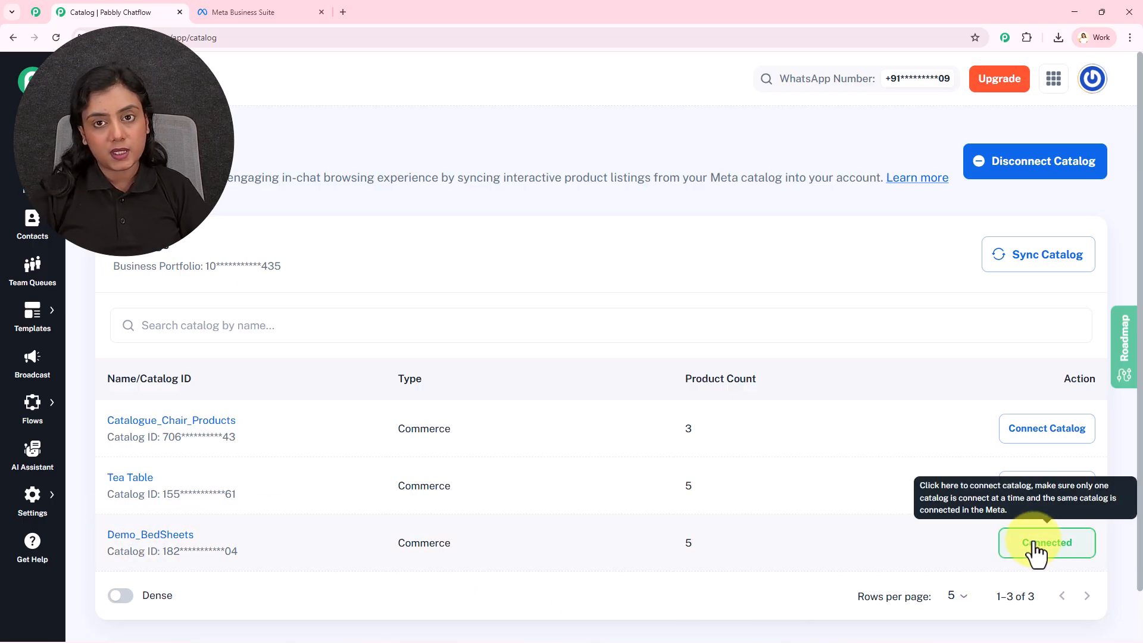
# Switch the connected catalog to Catalogue_Chair_Products and back to Demo_BedSheets, confirming each change.
pyautogui.click(1047, 431)
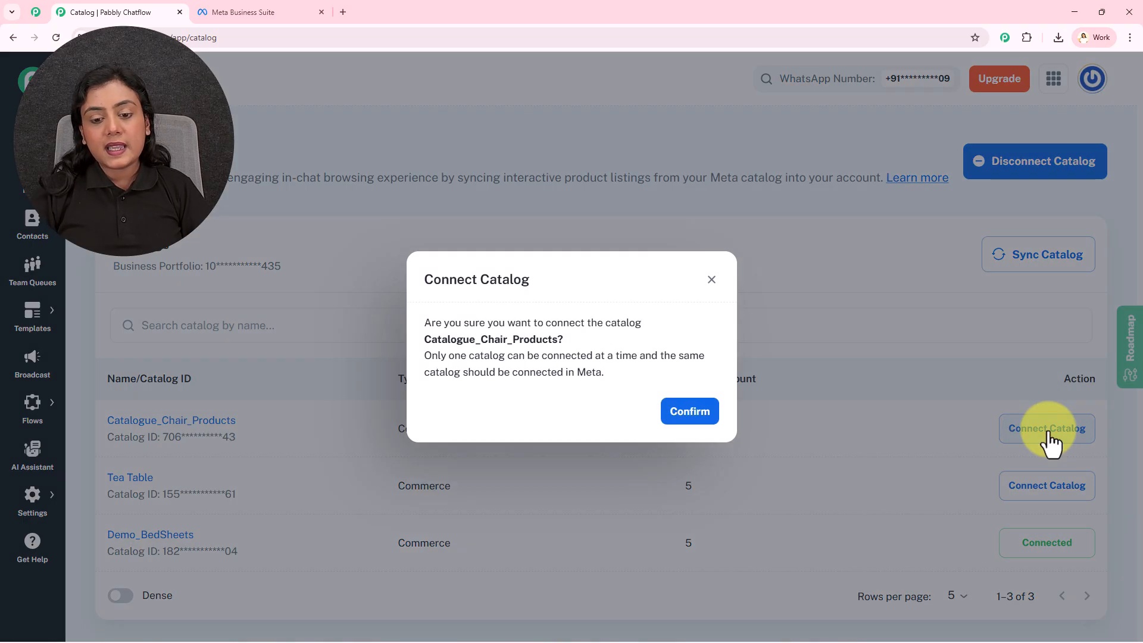
pyautogui.click(689, 417)
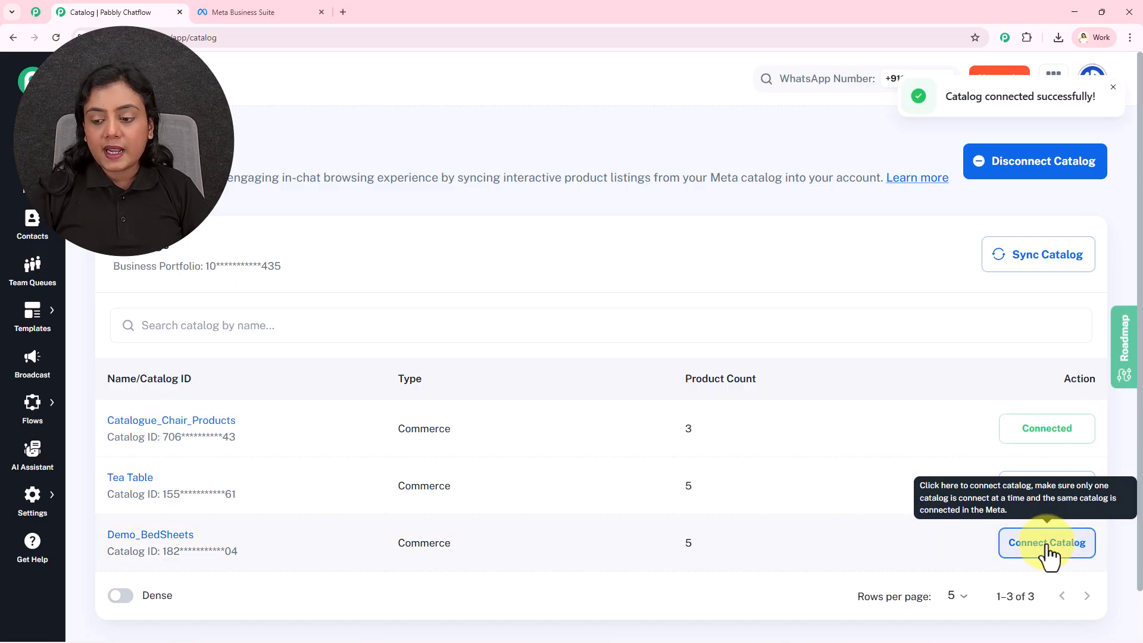
pyautogui.click(1037, 557)
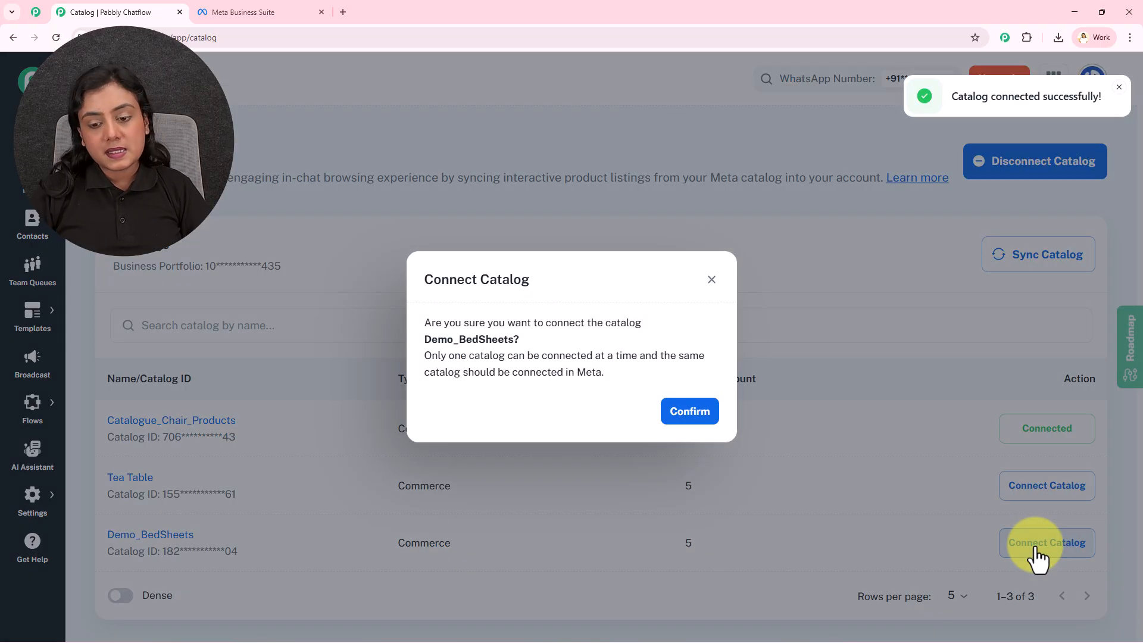
pyautogui.click(684, 417)
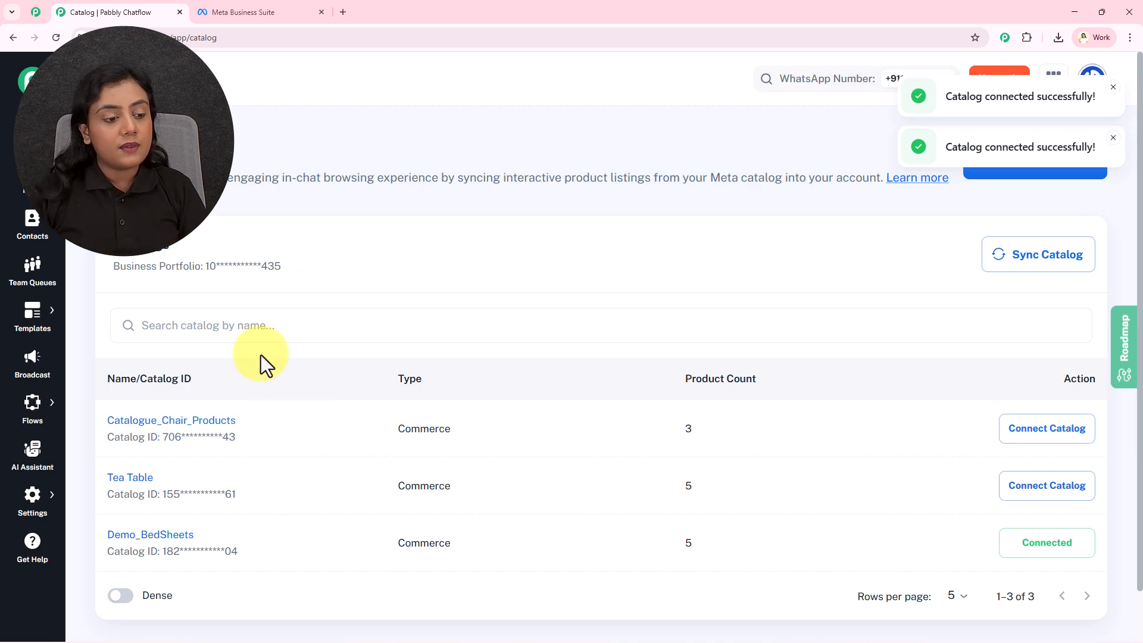
# Open the New WhatsApp Chatbot flow for editing and shift its Trigger node slightly upward.
pyautogui.moveTo(33, 425)
pyautogui.click(122, 397)
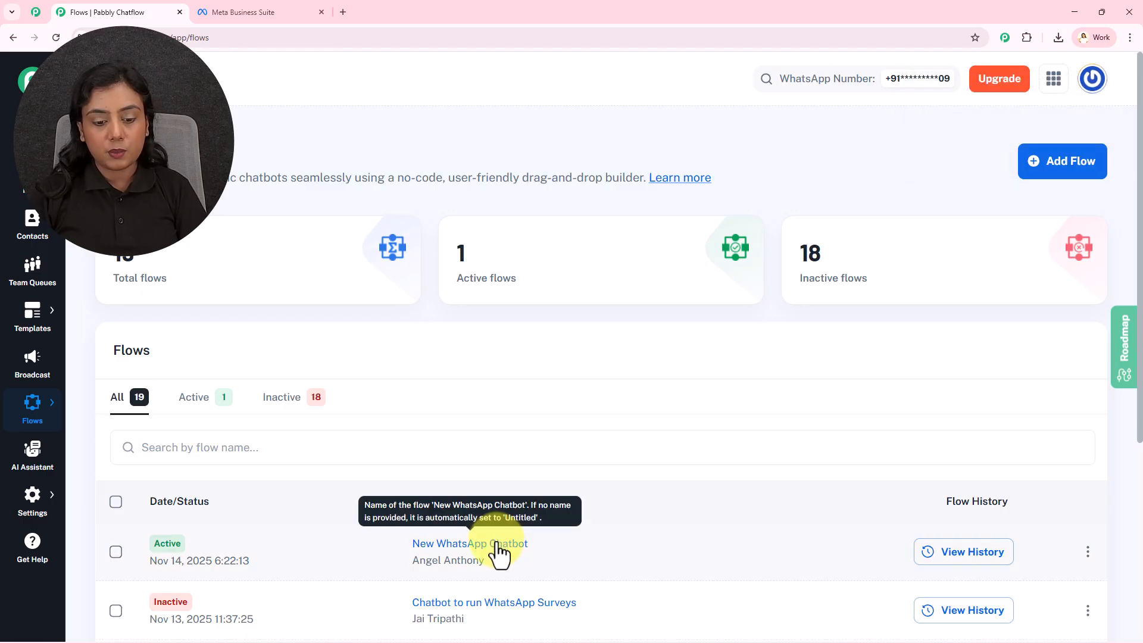
pyautogui.click(499, 545)
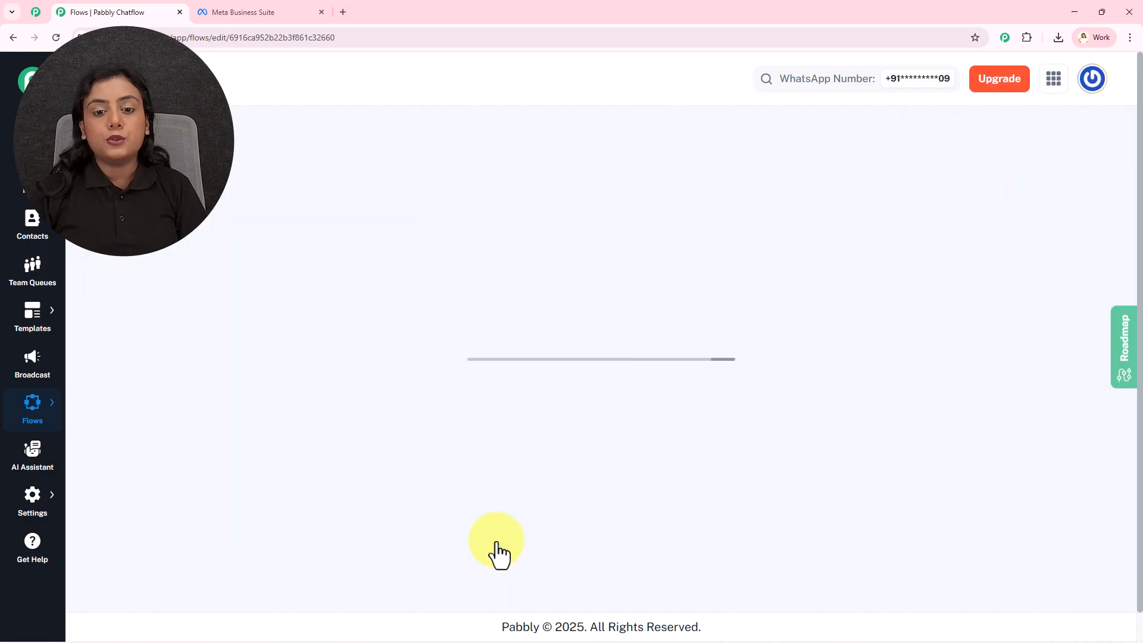
pyautogui.moveTo(834, 334); pyautogui.dragTo(761, 319)
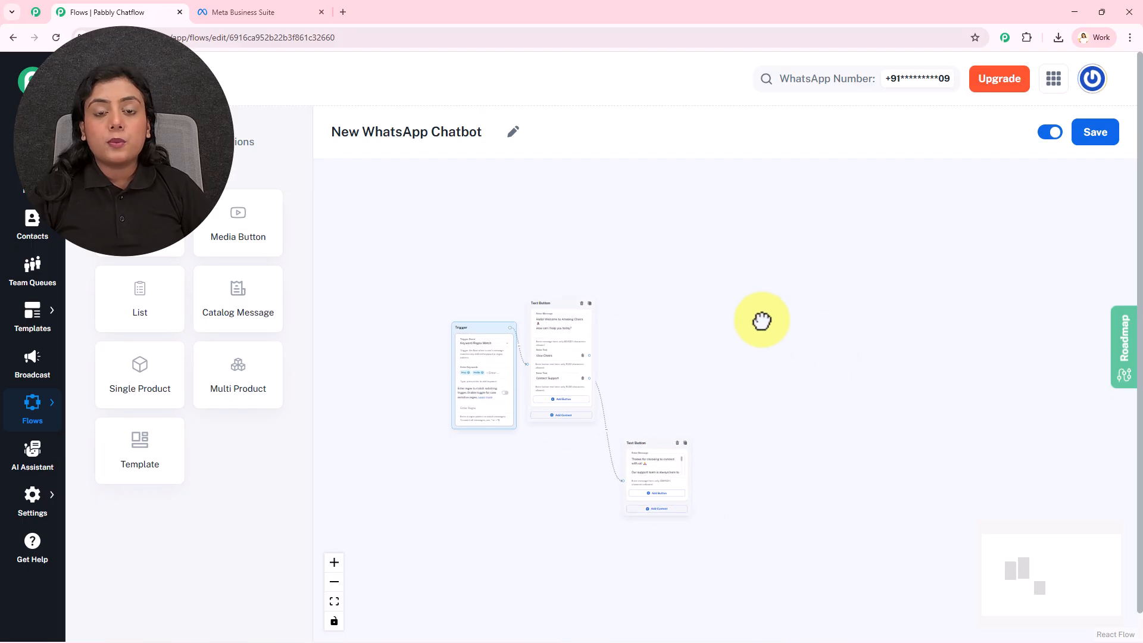
pyautogui.moveTo(465, 324); pyautogui.dragTo(463, 311)
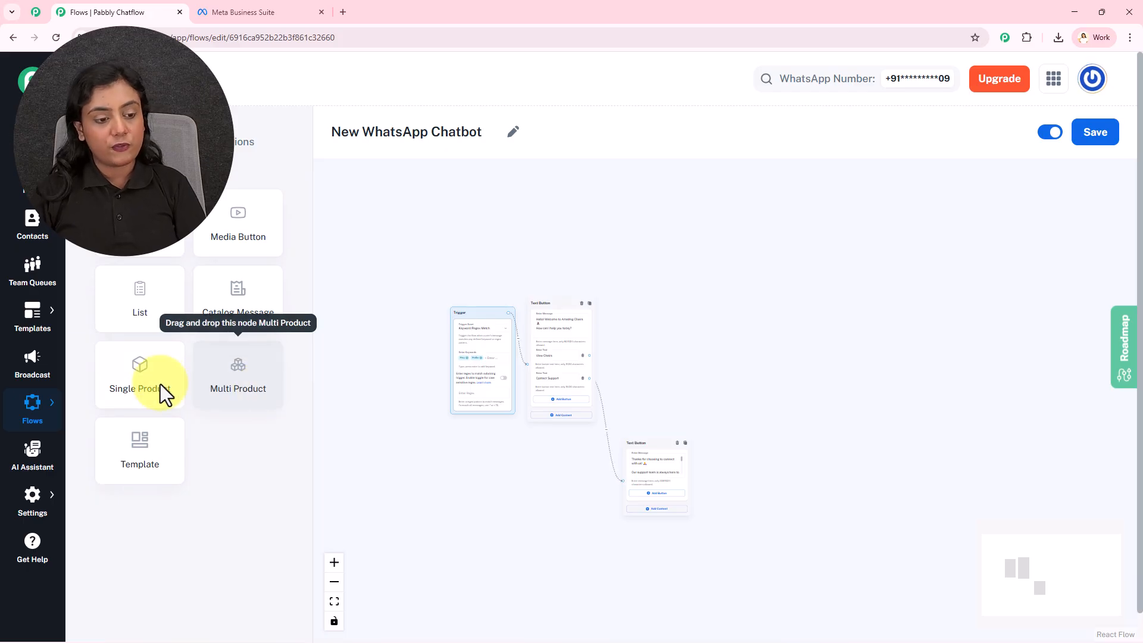
# Add a Single Product node to the flow and connect the View Chairs button of the Text Button node to it.
pyautogui.moveTo(151, 381); pyautogui.dragTo(655, 283)
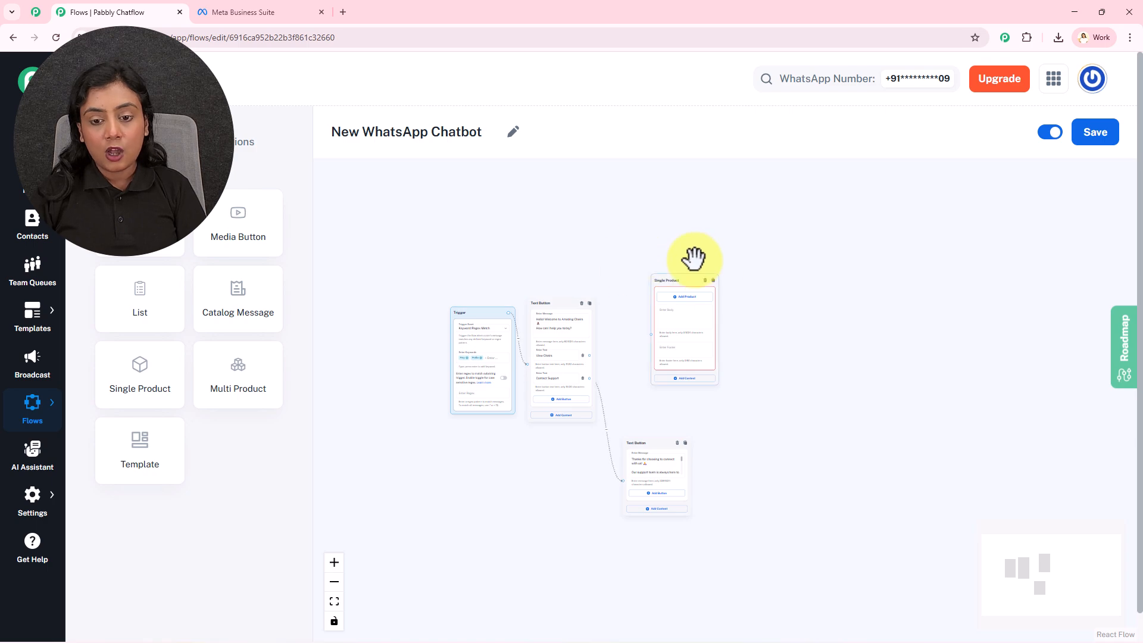
pyautogui.scroll(5, 694, 257)
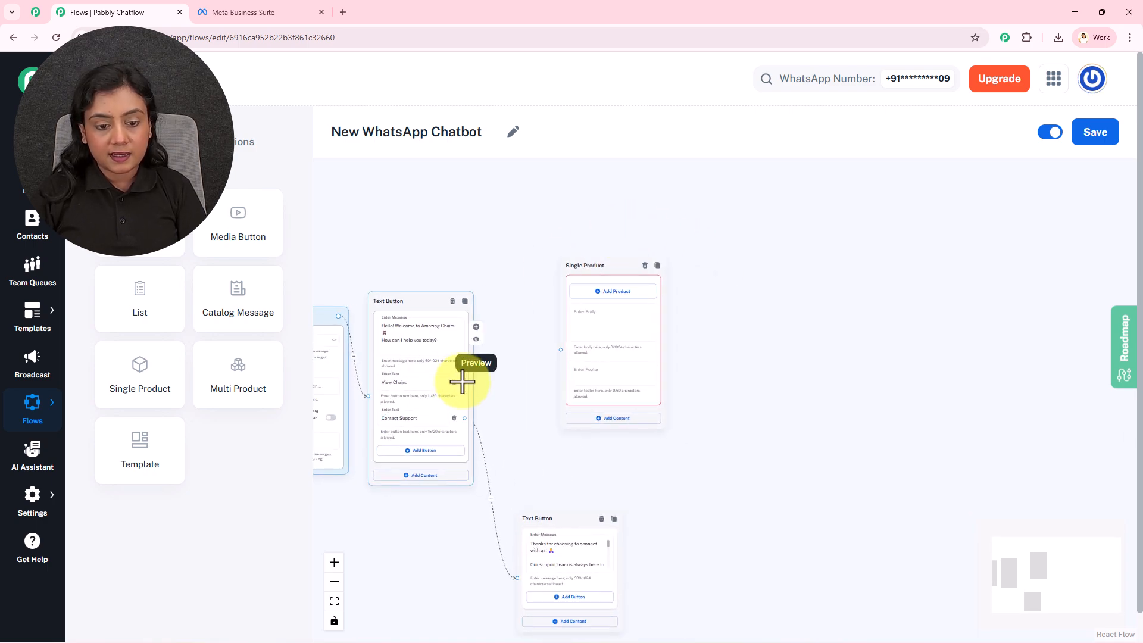
pyautogui.moveTo(464, 383); pyautogui.dragTo(556, 350)
pyautogui.moveTo(585, 266); pyautogui.dragTo(559, 271)
# Open the product selection for the Single Product node.
pyautogui.scroll(3, 560, 269)
pyautogui.moveTo(702, 401); pyautogui.dragTo(749, 400)
pyautogui.scroll(2, 704, 340)
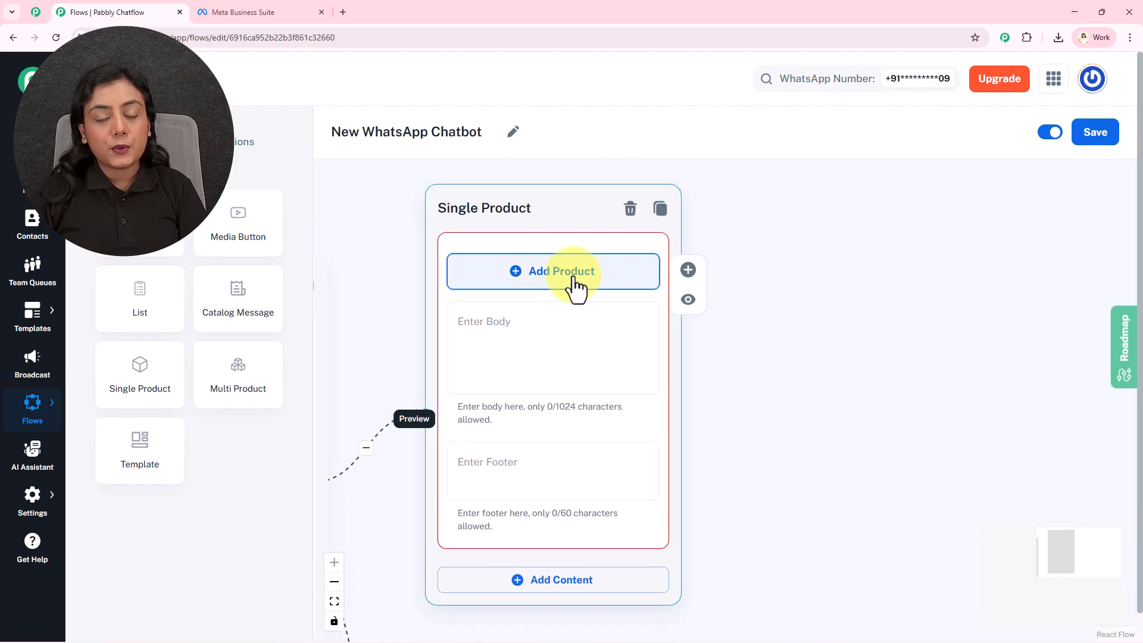
pyautogui.click(574, 285)
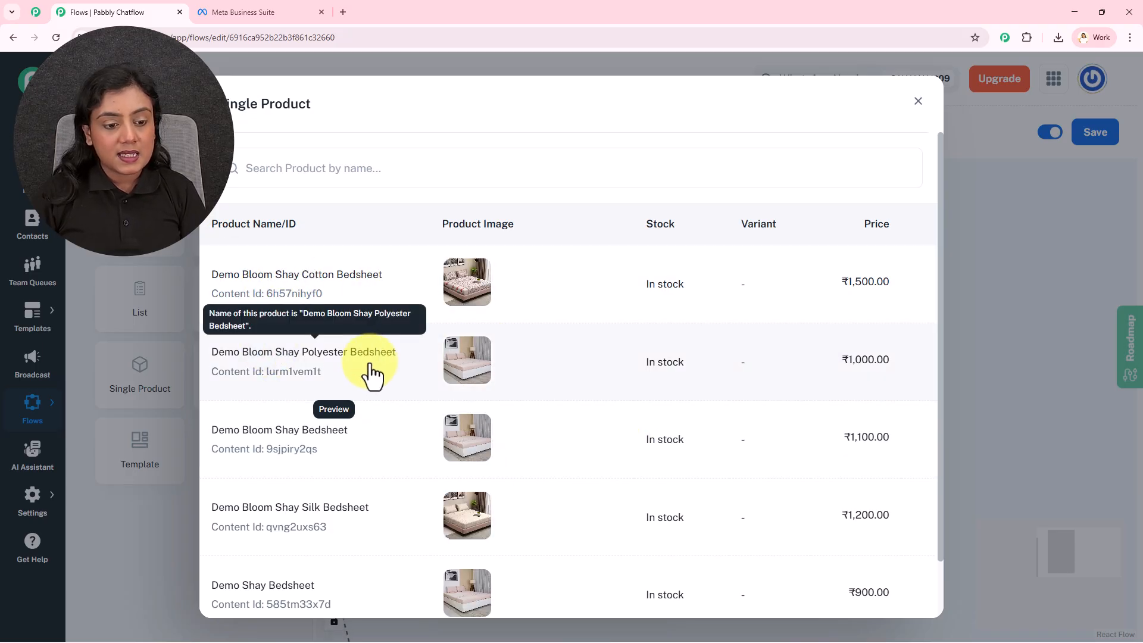
# Compare the selectable products with the products of the Demo_BedSheets catalogue in Commerce Manager.
pyautogui.click(277, 12)
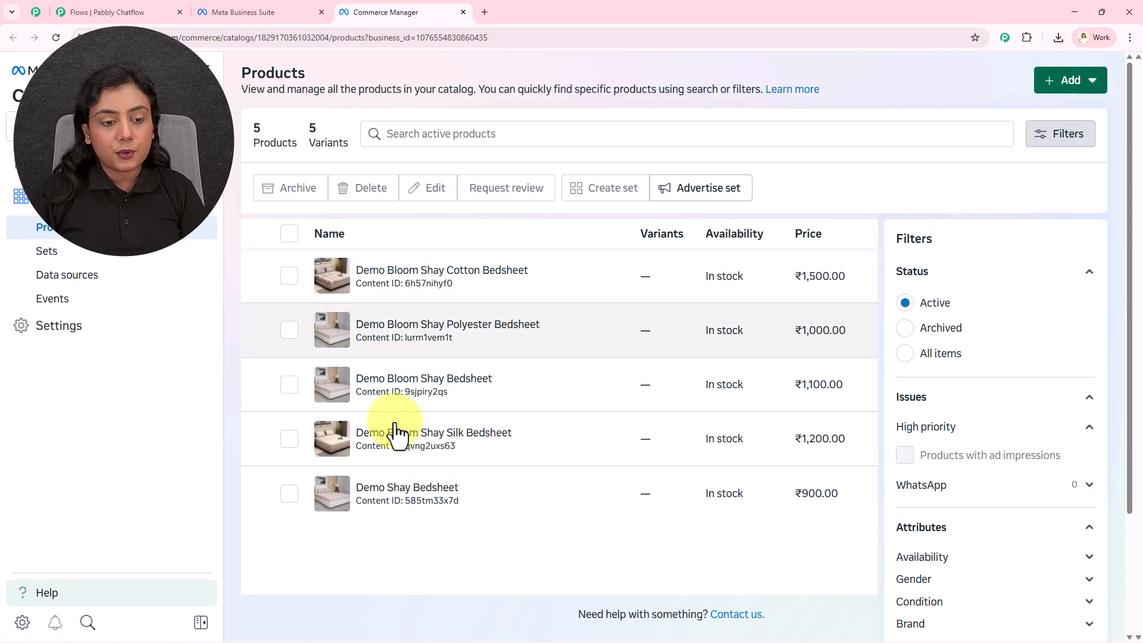
pyautogui.click(161, 8)
pyautogui.scroll(-2, 603, 411)
pyautogui.scroll(-1, 602, 411)
pyautogui.scroll(3, 603, 410)
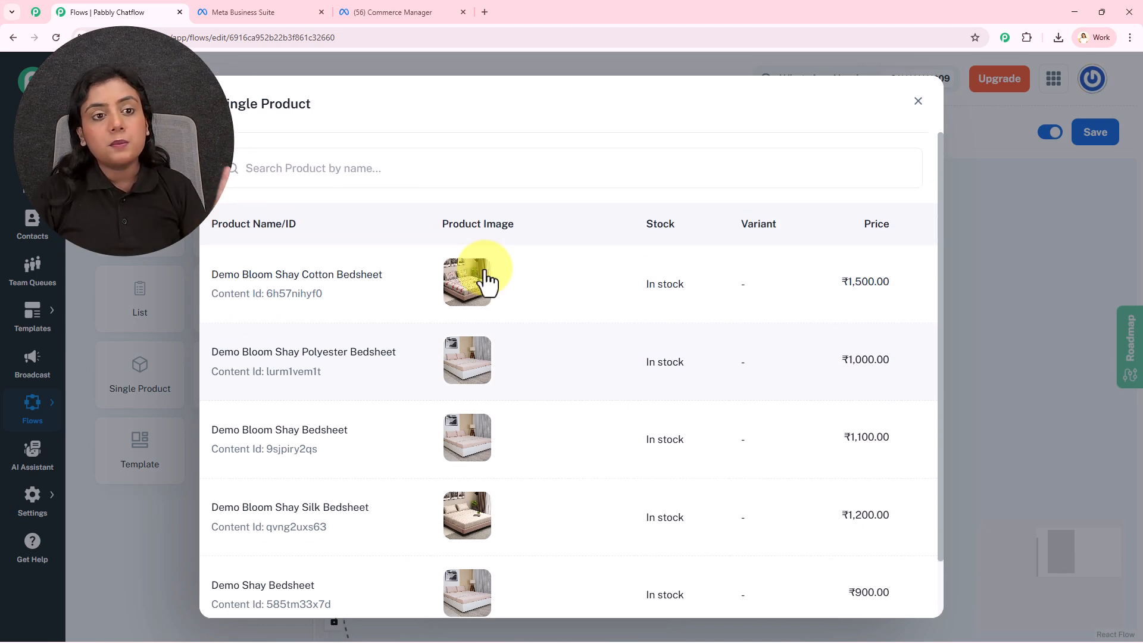
pyautogui.click(435, 9)
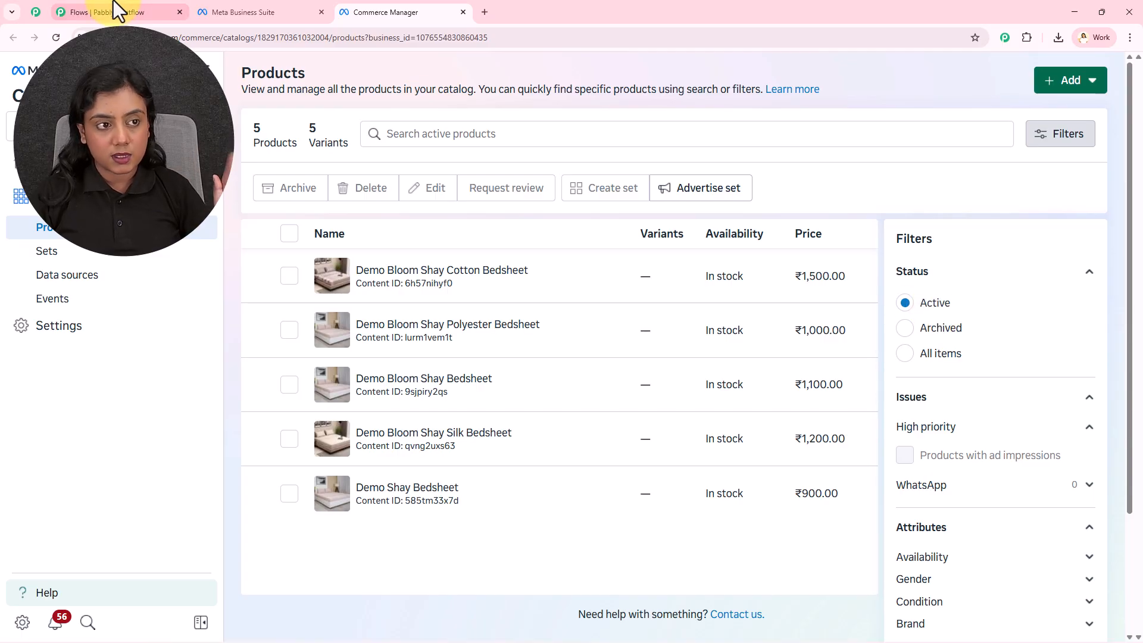
pyautogui.click(96, 11)
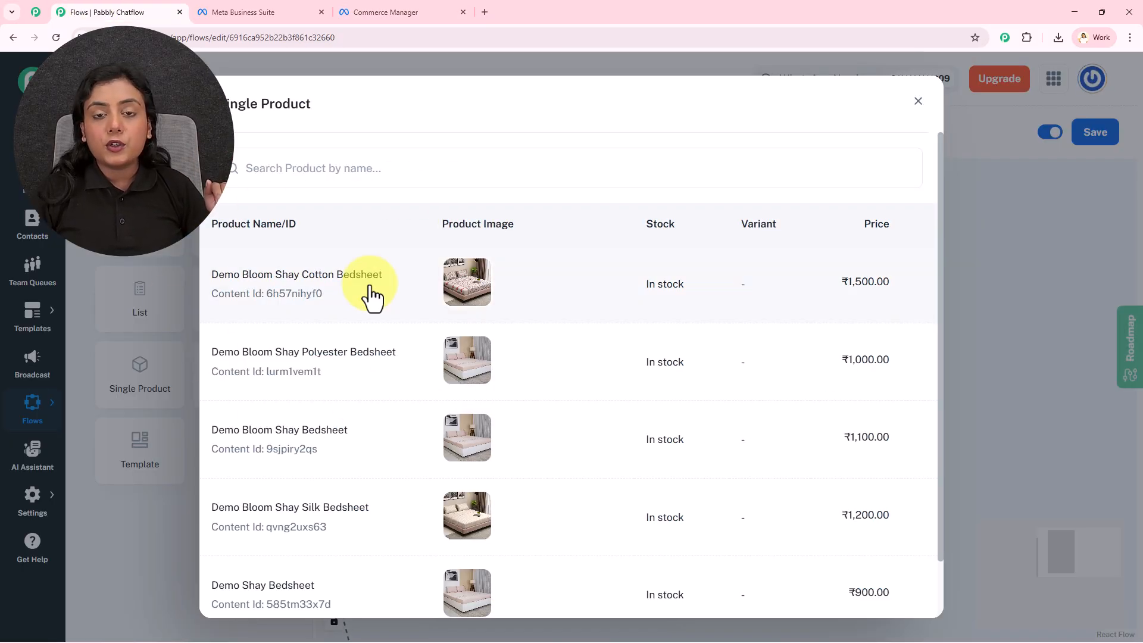
# Choose Demo Bloom Shay Cotton Bedsheet as the product of the Single Product node.
pyautogui.scroll(-2, 374, 298)
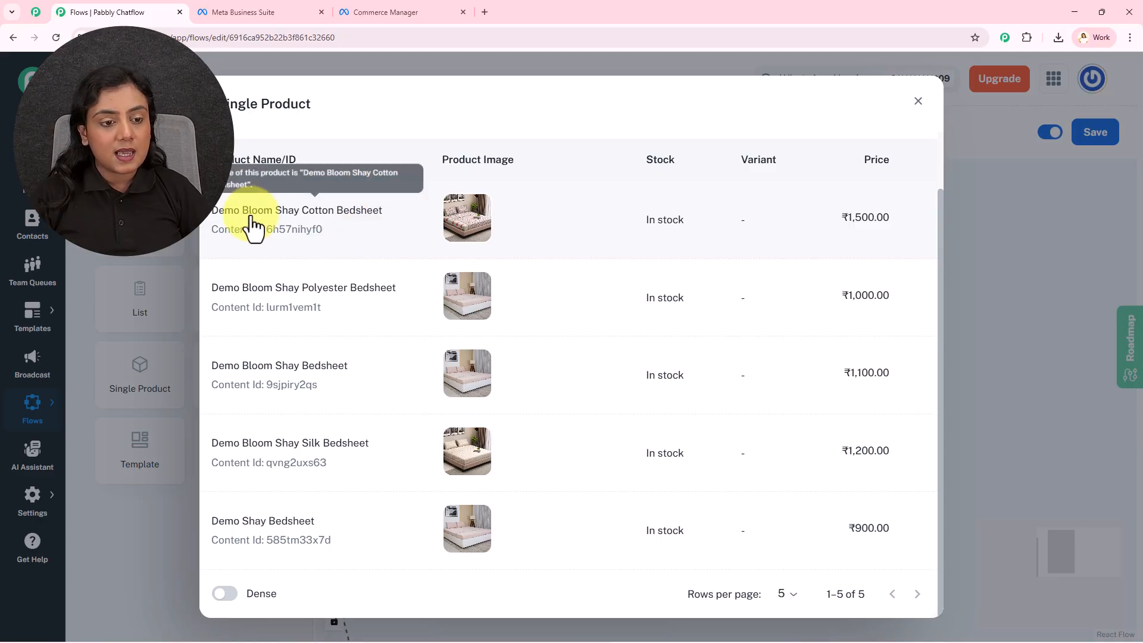
pyautogui.click(375, 239)
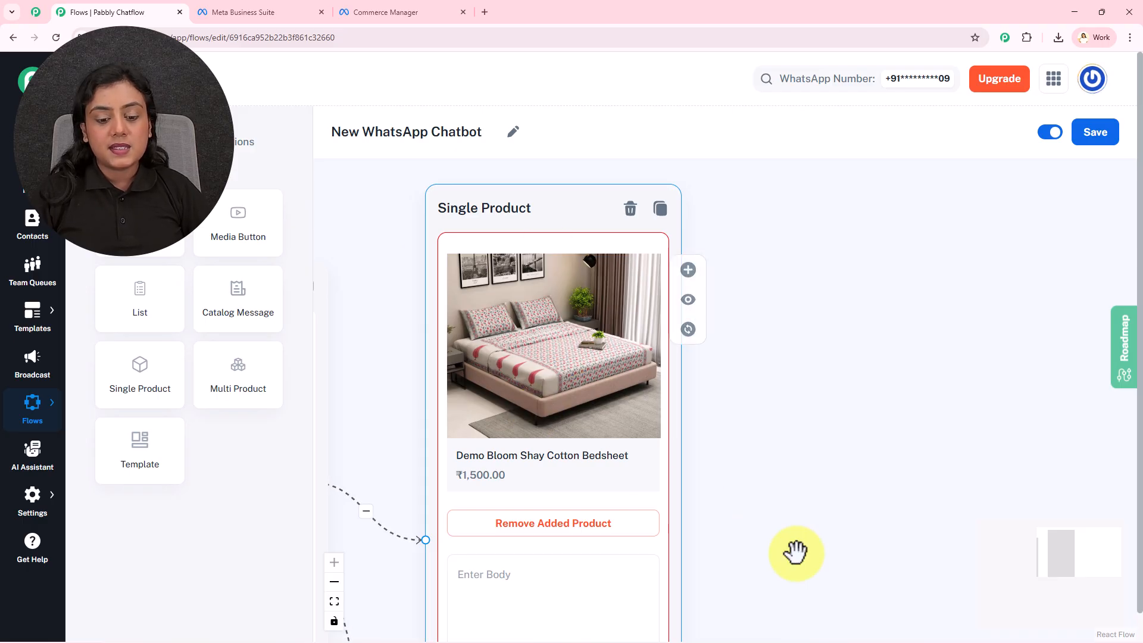
# Enter "Beautiful Bed Sheet" as the body text of the Single Product node, leaving the footer empty.
pyautogui.scroll(-3, 825, 428)
pyautogui.click(564, 421)
pyautogui.write('Be')
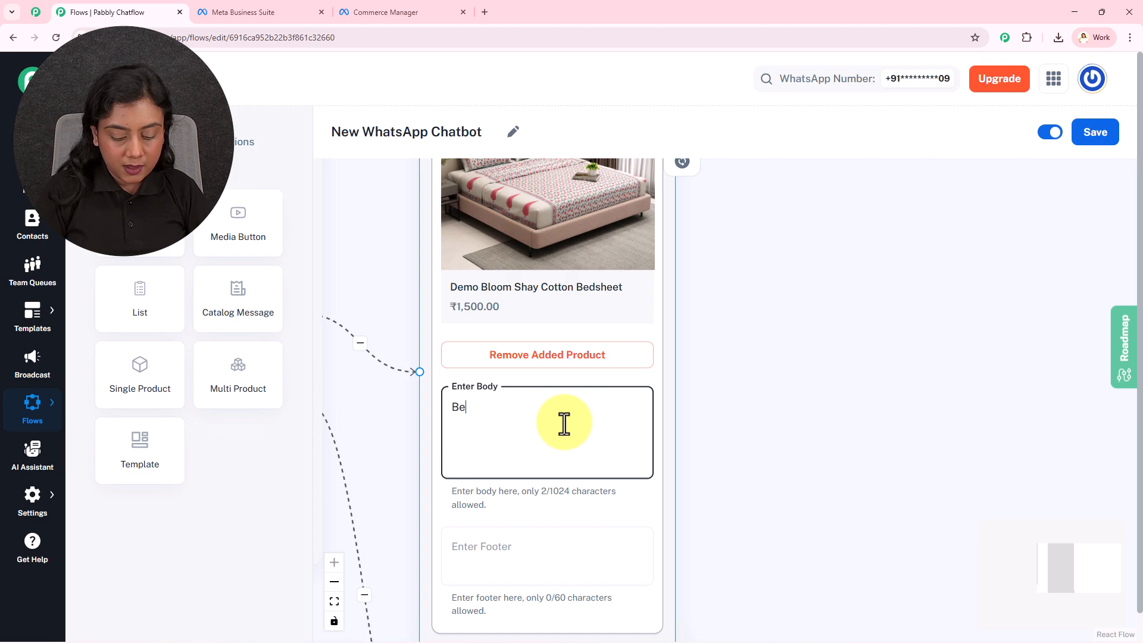
pyautogui.write('autiful Bed Sheet')
pyautogui.click(758, 417)
pyautogui.moveTo(744, 322); pyautogui.dragTo(773, 288)
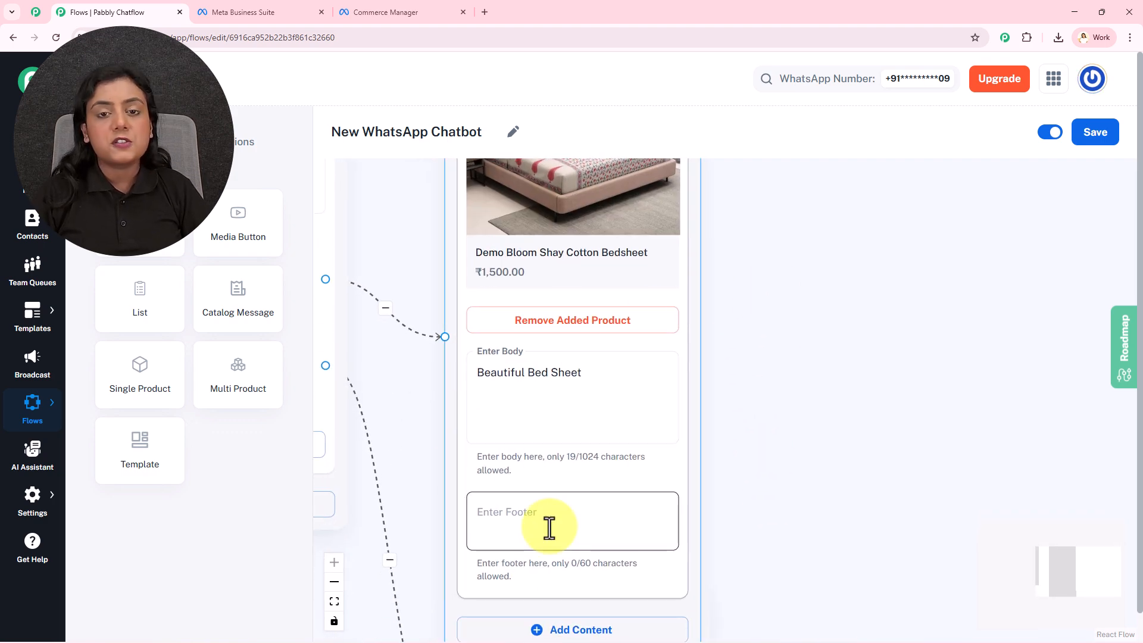
pyautogui.click(648, 359)
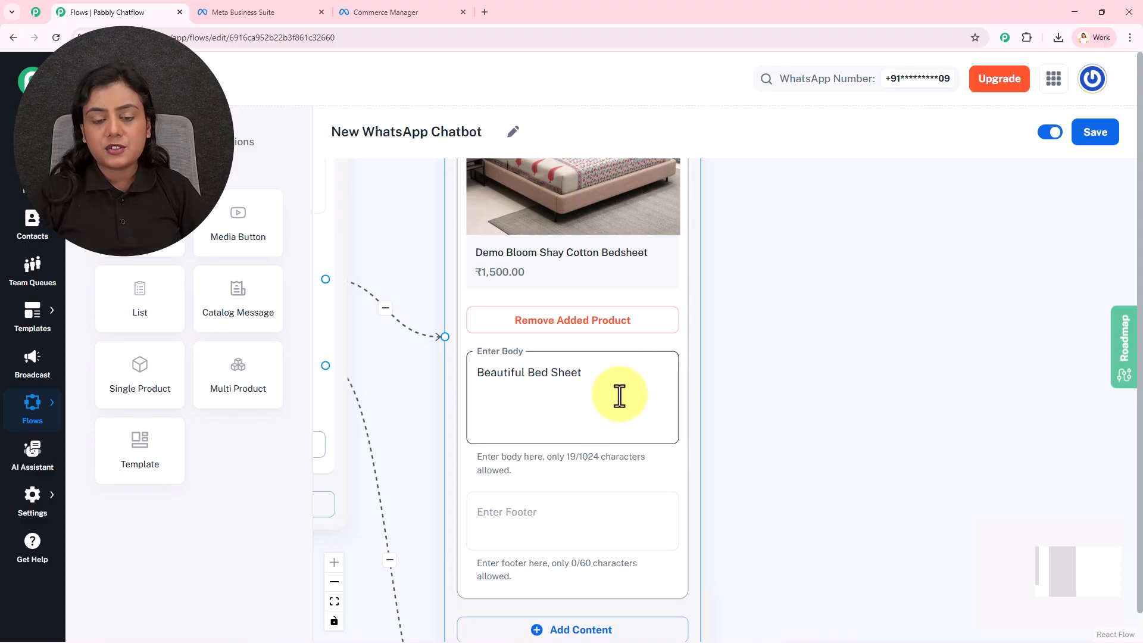
pyautogui.click(765, 416)
# Move the Single Product node slightly upward and save the New WhatsApp Chatbot flow.
pyautogui.scroll(-4, 765, 416)
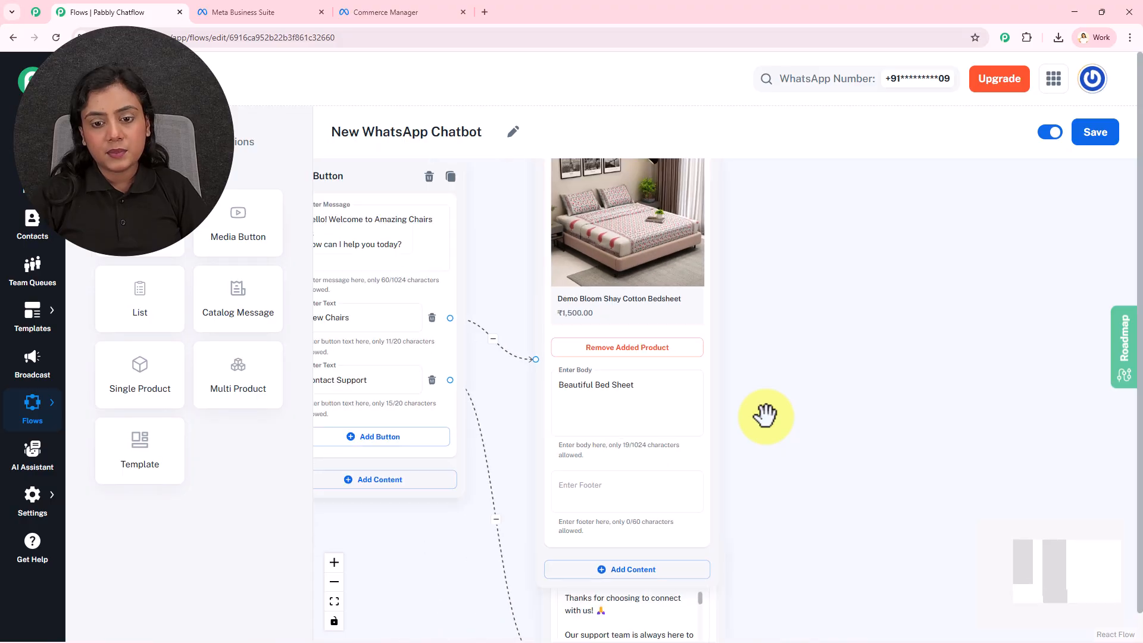
pyautogui.moveTo(765, 416); pyautogui.dragTo(756, 447)
pyautogui.moveTo(655, 225); pyautogui.dragTo(662, 201)
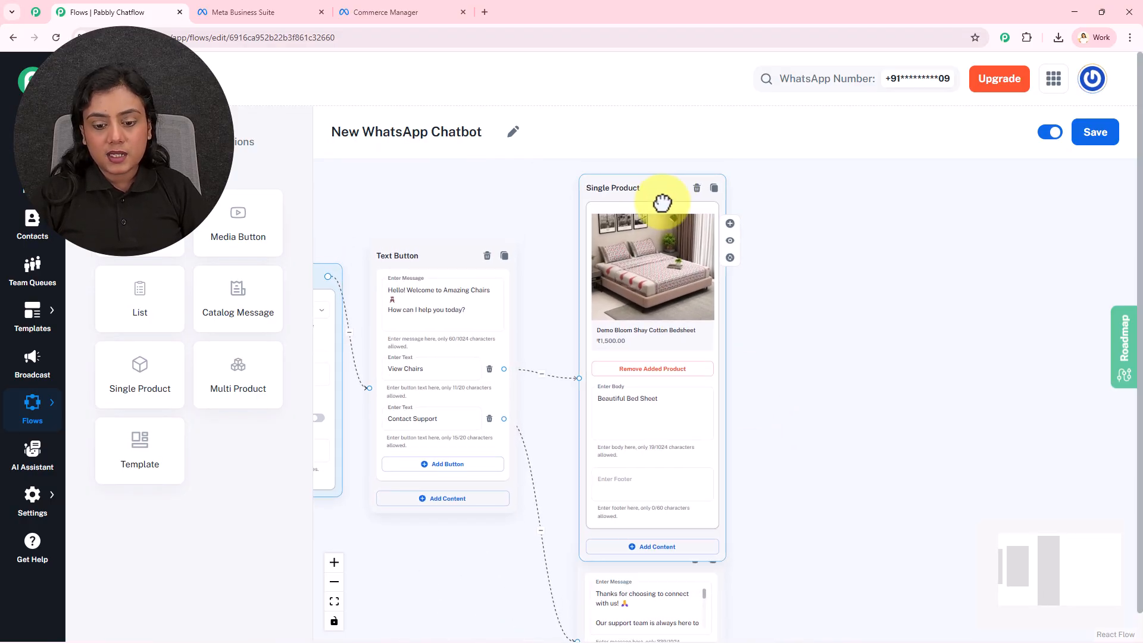
pyautogui.click(1099, 138)
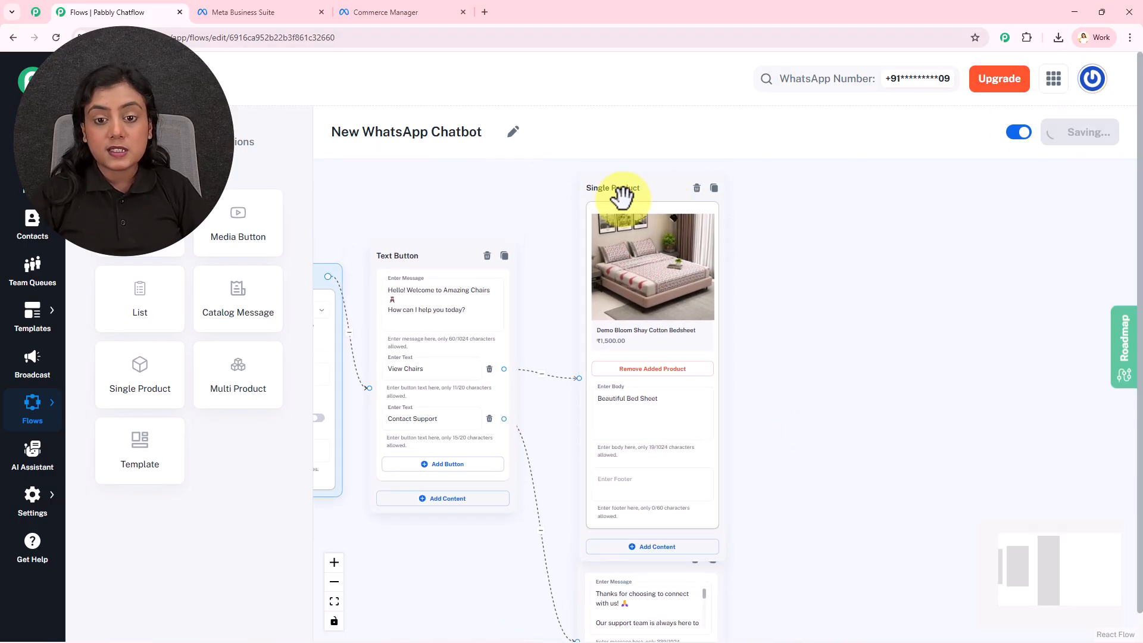
# Switch to WhatsApp, send "Hello" in the New WhatsApp Pabbly chat and answer the chatbot's reply with View Bedsheets.
pyautogui.moveTo(619, 195); pyautogui.dragTo(620, 224)
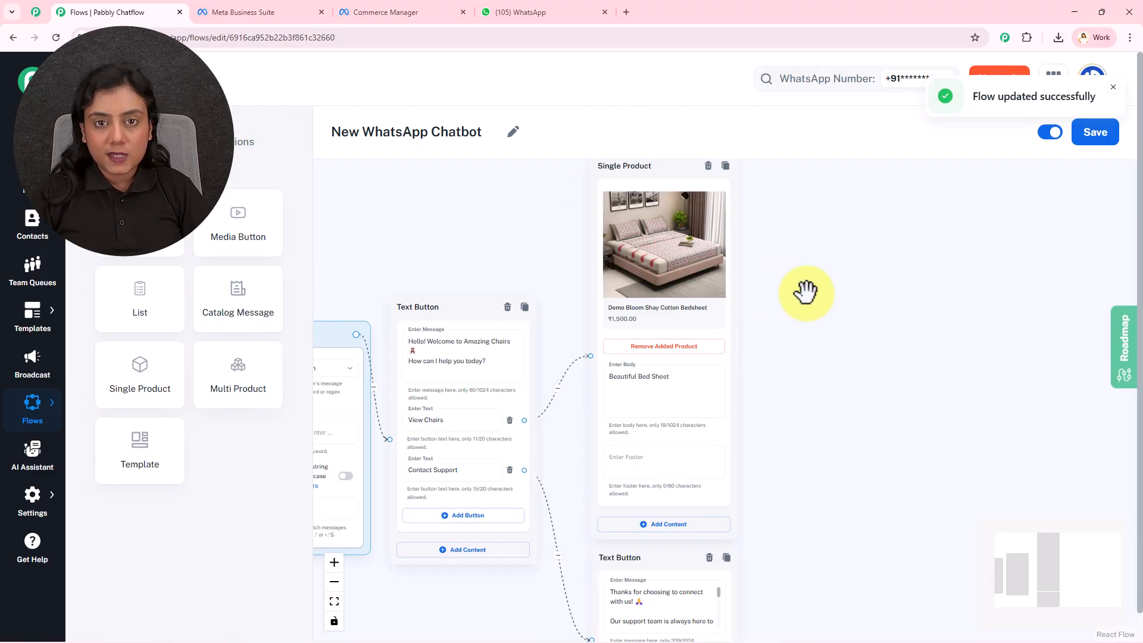
pyautogui.click(542, 10)
pyautogui.write('H')
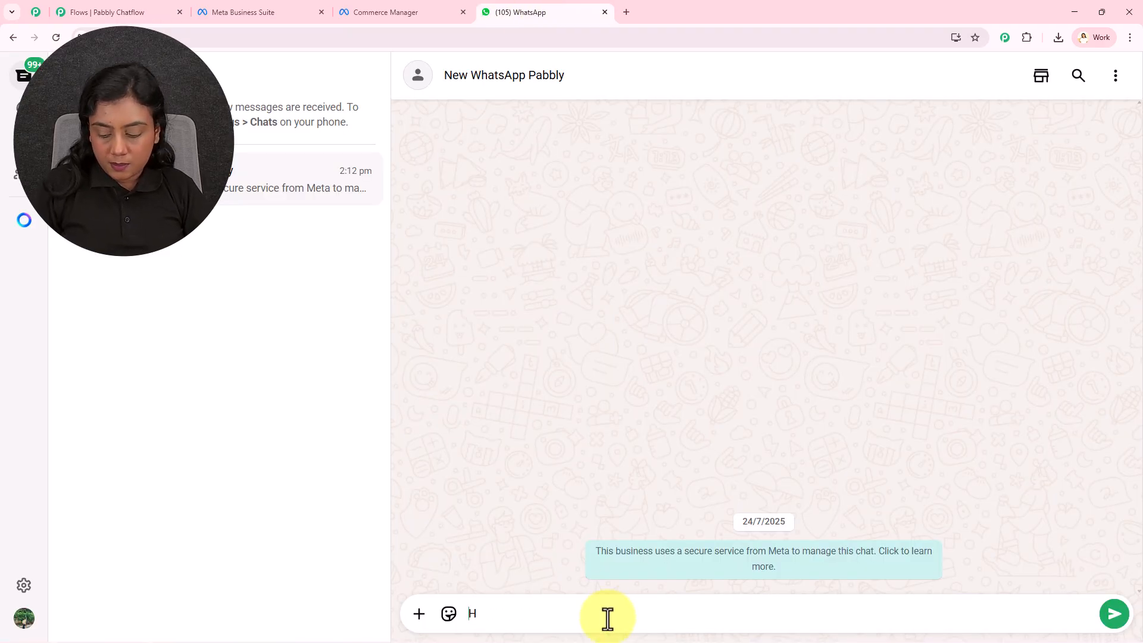
pyautogui.write('ello')
pyautogui.press('Return')
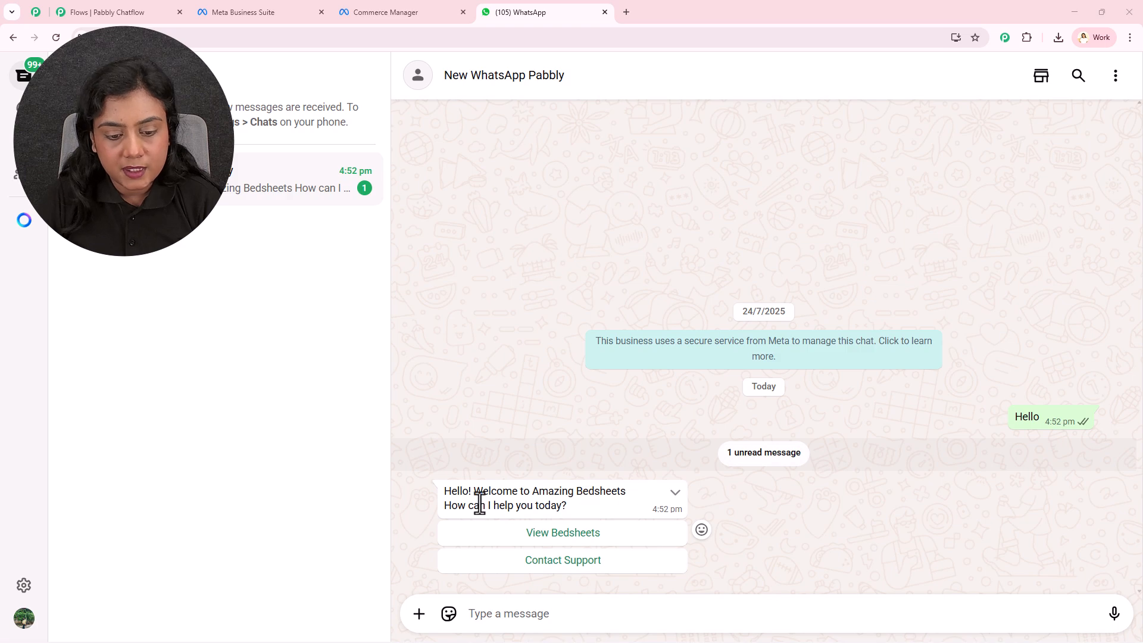
pyautogui.click(620, 537)
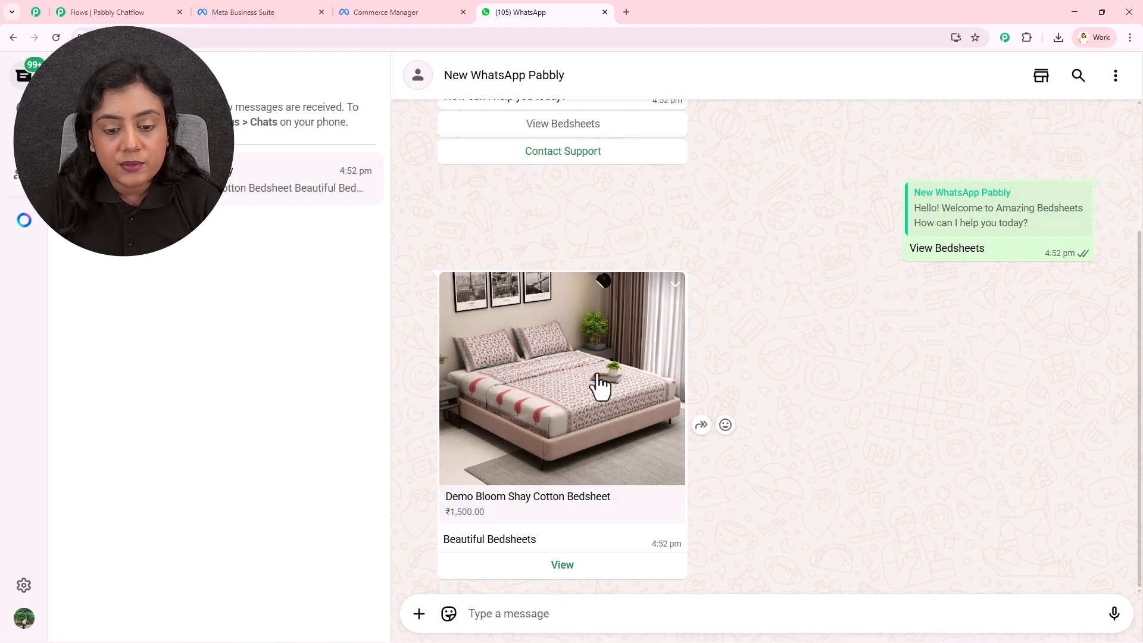
# Compare the product message received in WhatsApp with the Single Product node in the Pabbly Chatflow flow.
pyautogui.click(116, 8)
pyautogui.scroll(3, 855, 354)
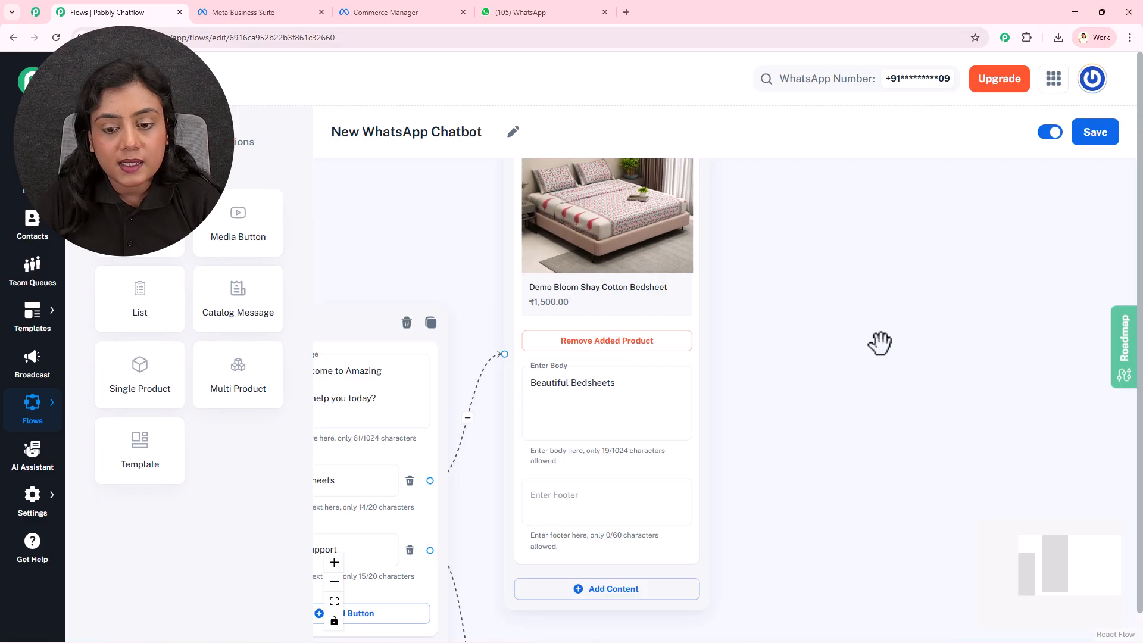
pyautogui.moveTo(842, 337); pyautogui.dragTo(861, 422)
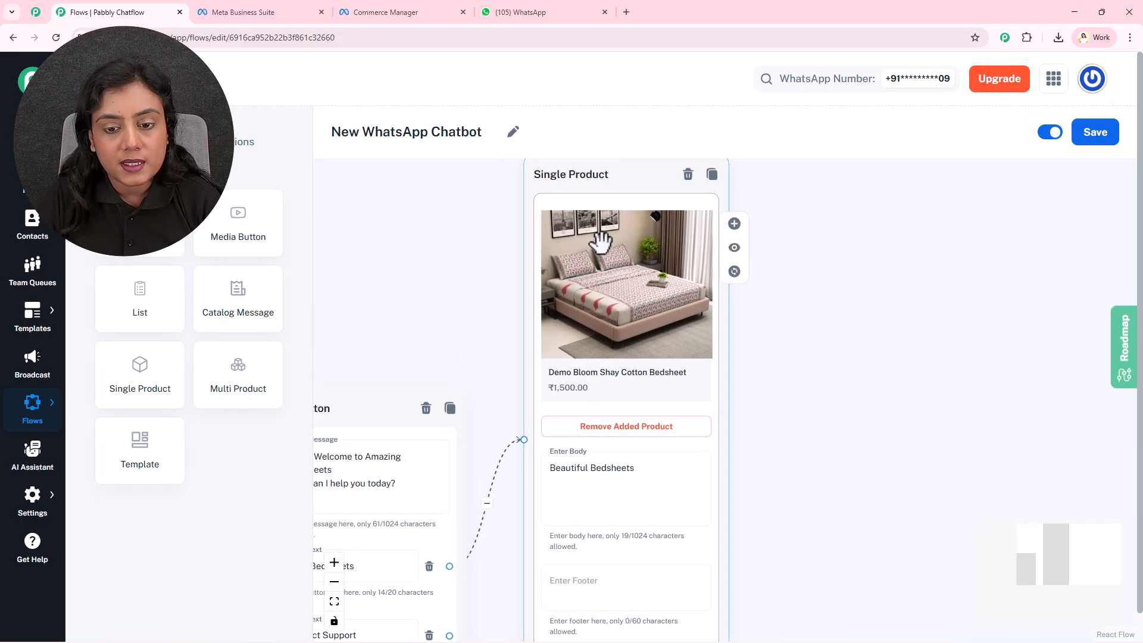
# View the bedsheet's details in the WhatsApp chat, compare them with the product list in Commerce Manager, and review the conversation.
pyautogui.click(530, 12)
pyautogui.click(619, 458)
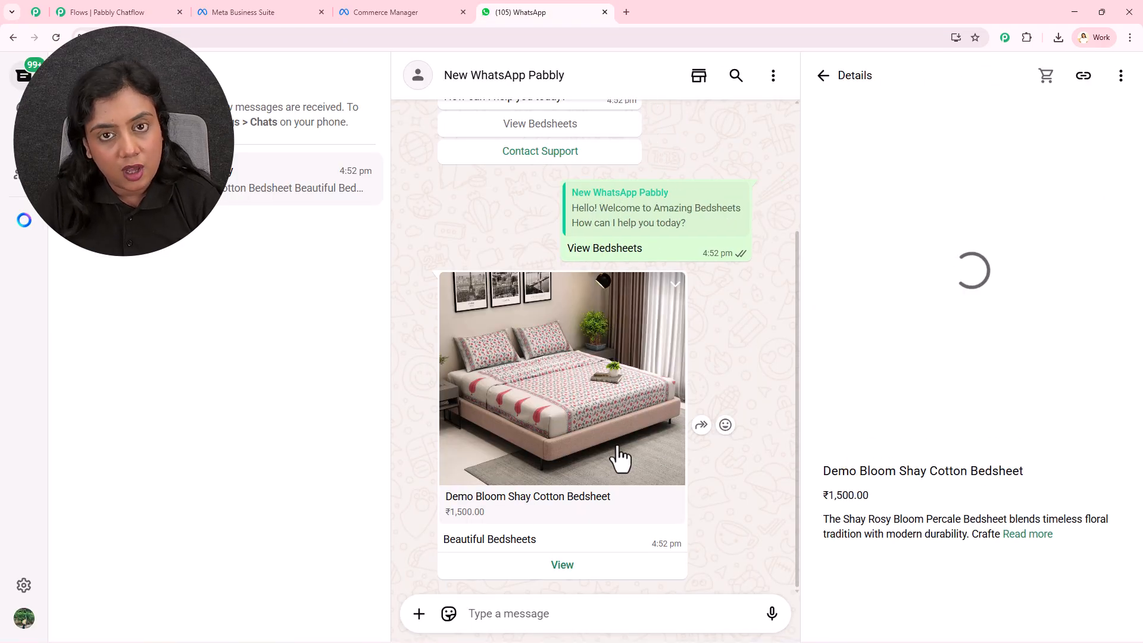
pyautogui.click(403, 6)
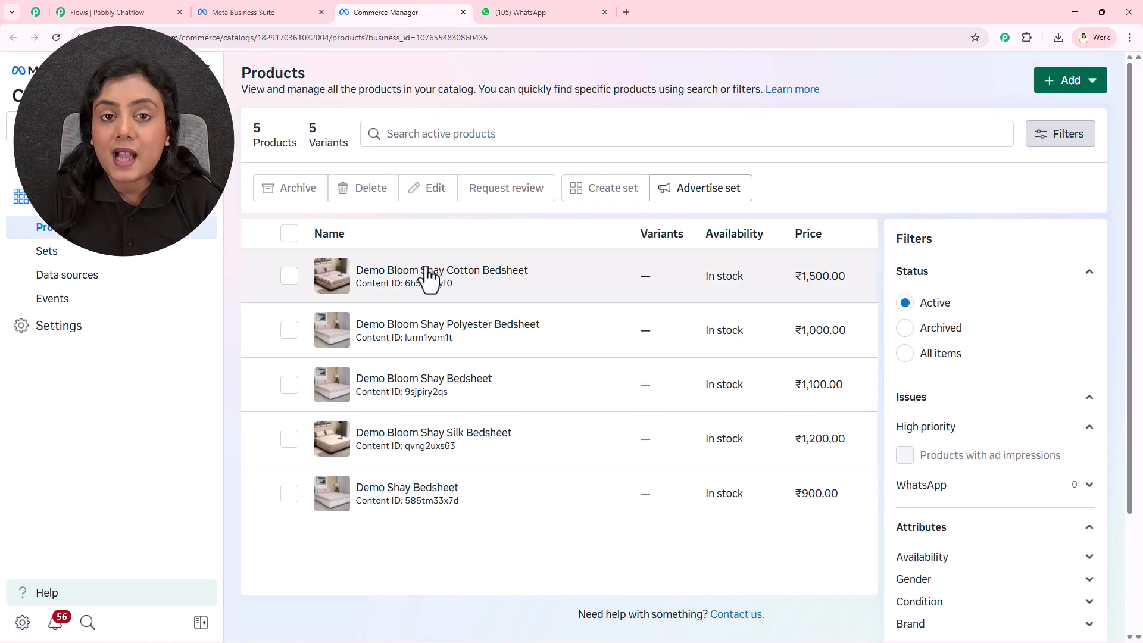
pyautogui.click(566, 11)
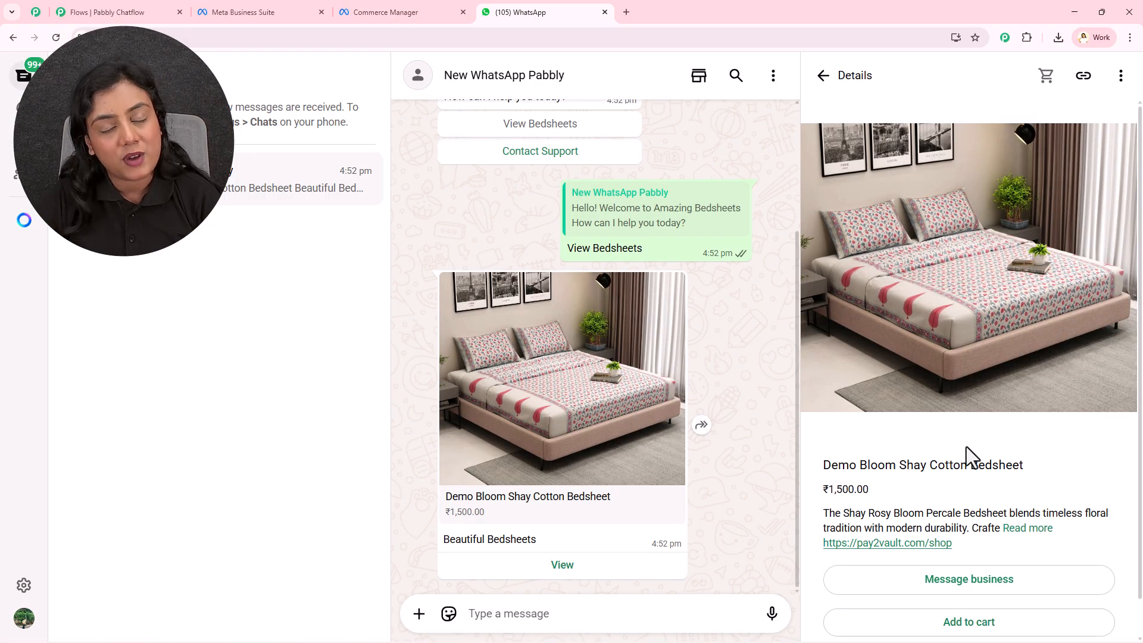
pyautogui.click(821, 76)
pyautogui.scroll(2, 918, 264)
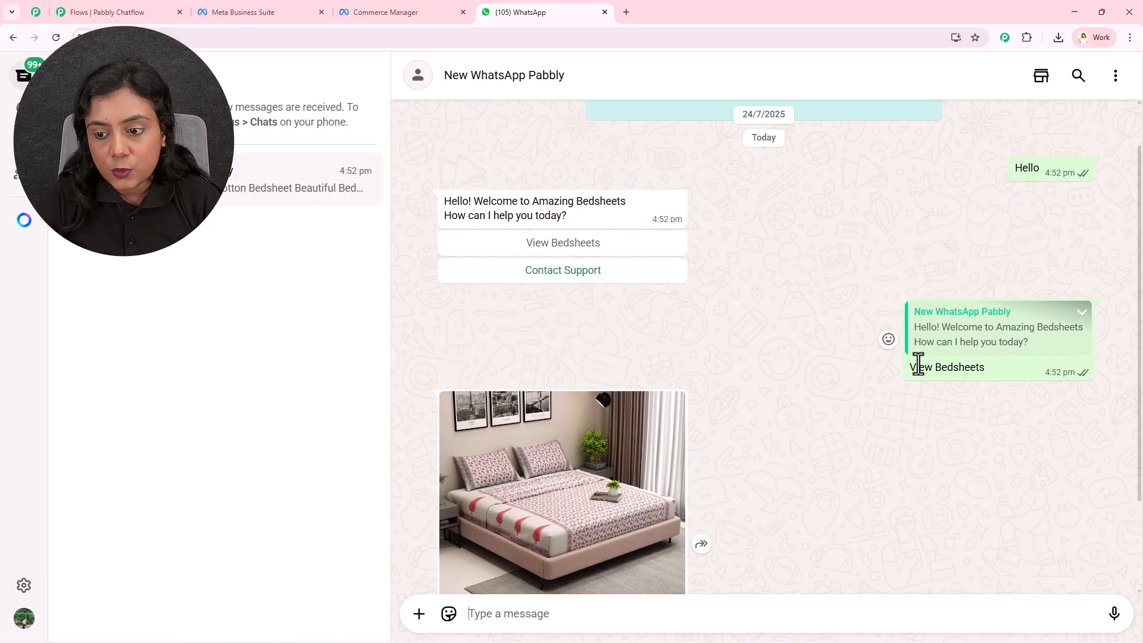
pyautogui.scroll(-2, 465, 416)
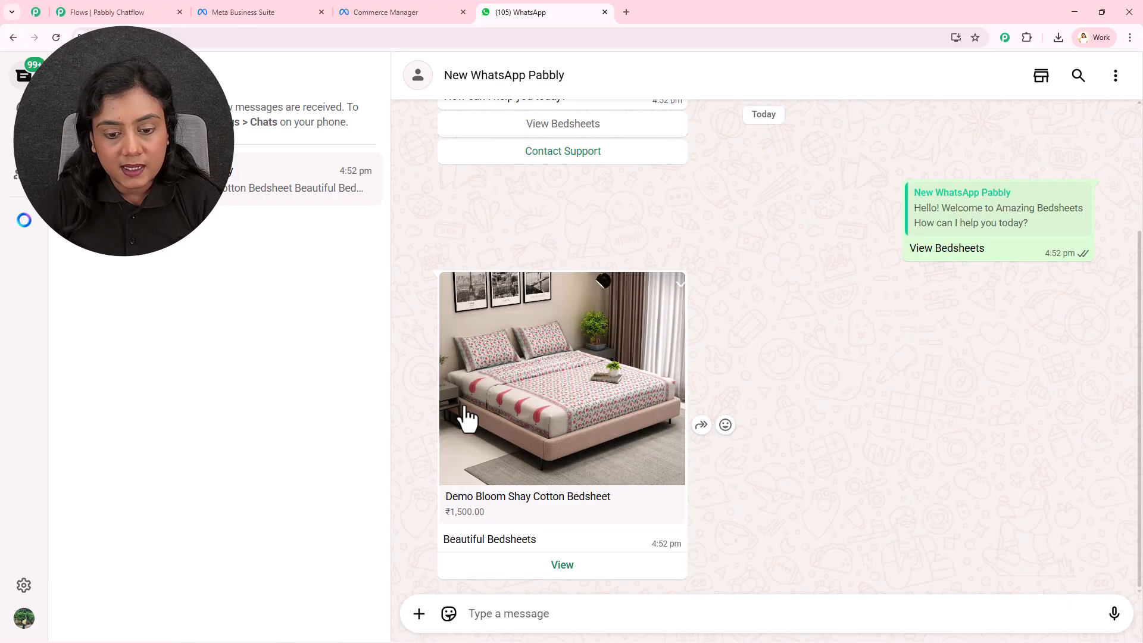
# Return to Pabbly Chatflow and examine the welcome Text Button node's bedsheet-viewing button and its link to the Single Product node.
pyautogui.click(159, 7)
pyautogui.scroll(2, 698, 468)
pyautogui.moveTo(863, 480); pyautogui.dragTo(964, 402)
pyautogui.moveTo(558, 264); pyautogui.dragTo(827, 253)
pyautogui.click(611, 486)
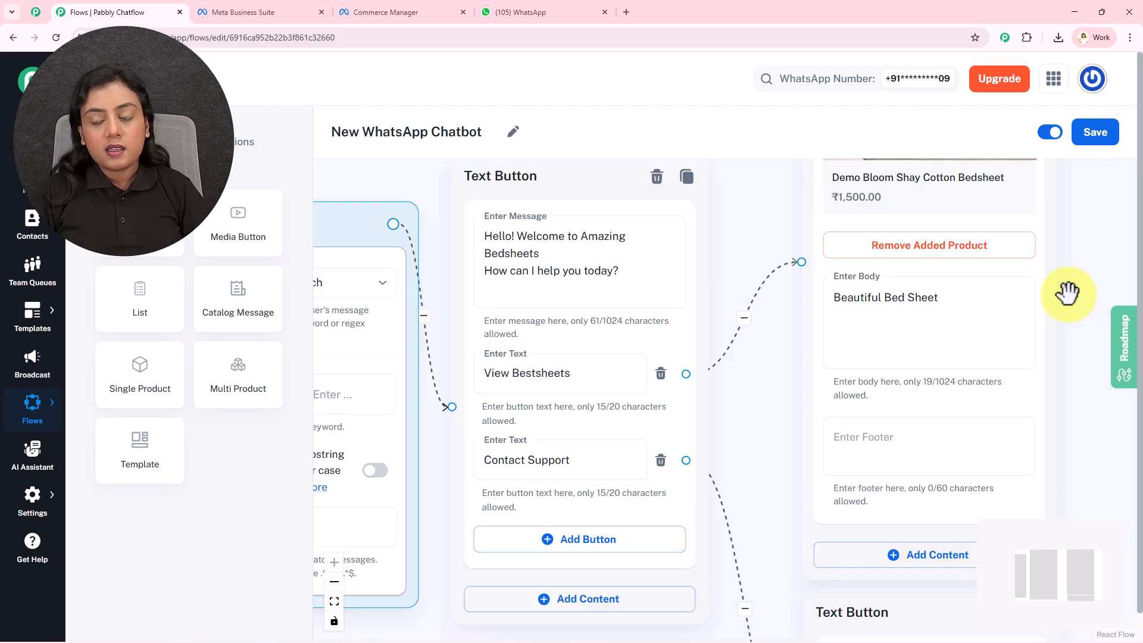
pyautogui.scroll(-5, 1096, 288)
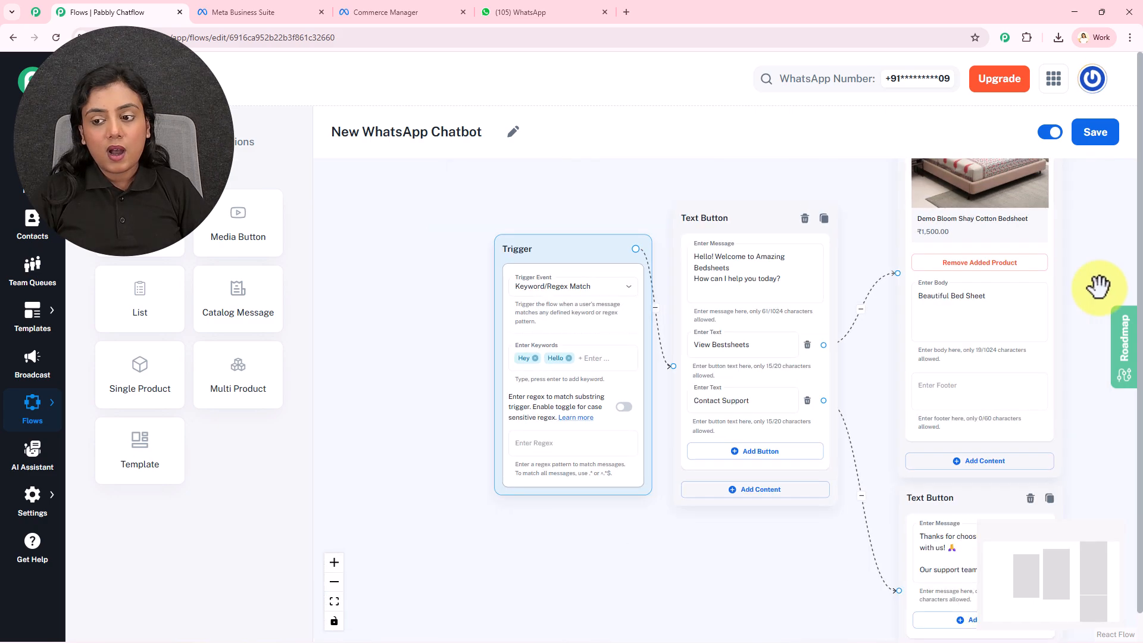
# Delete the Single Product node from the New WhatsApp Chatbot flow.
pyautogui.moveTo(1097, 289); pyautogui.dragTo(886, 388)
pyautogui.scroll(2, 881, 385)
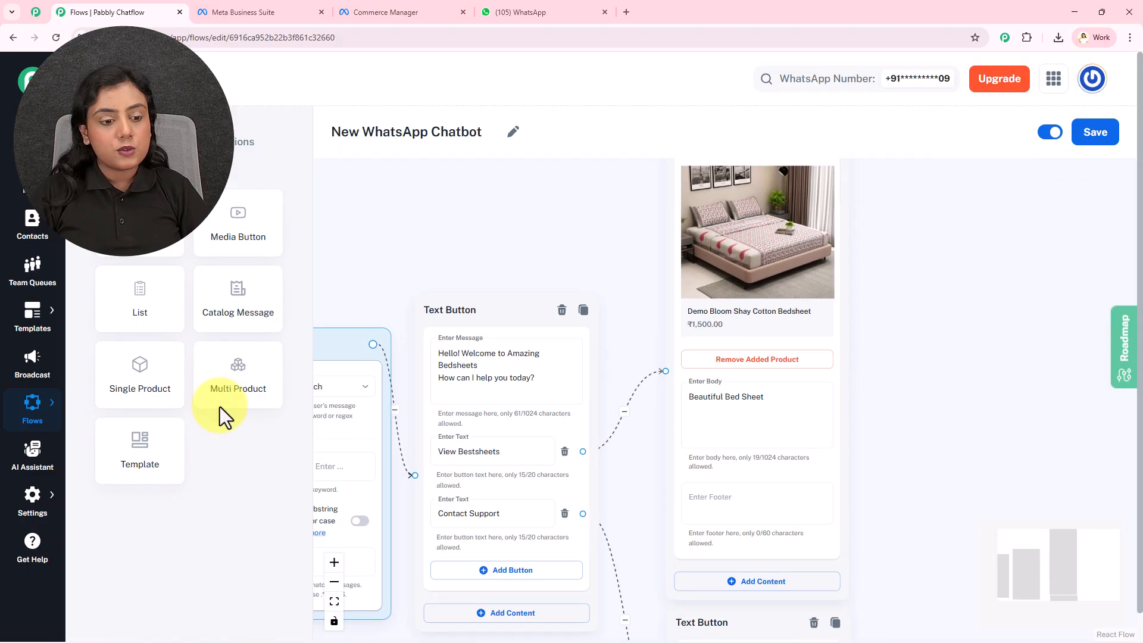
pyautogui.moveTo(902, 304); pyautogui.dragTo(848, 403)
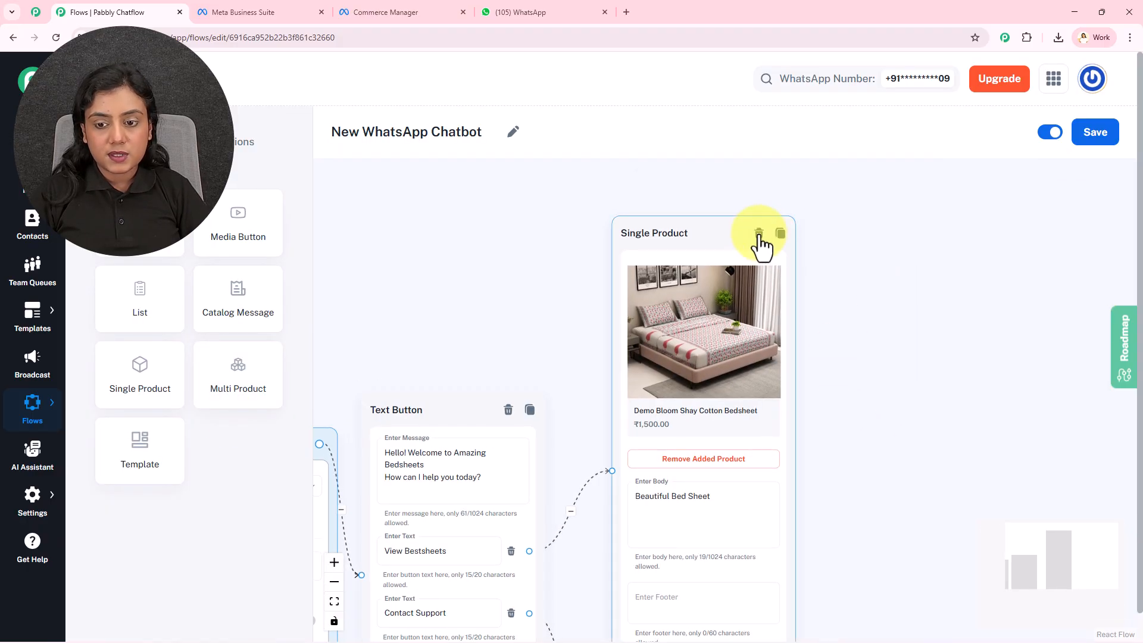
pyautogui.click(759, 233)
# Add a Multi Product node beside the welcome Text Button node and connect the View Bestsheets button to it.
pyautogui.moveTo(703, 514); pyautogui.dragTo(727, 383)
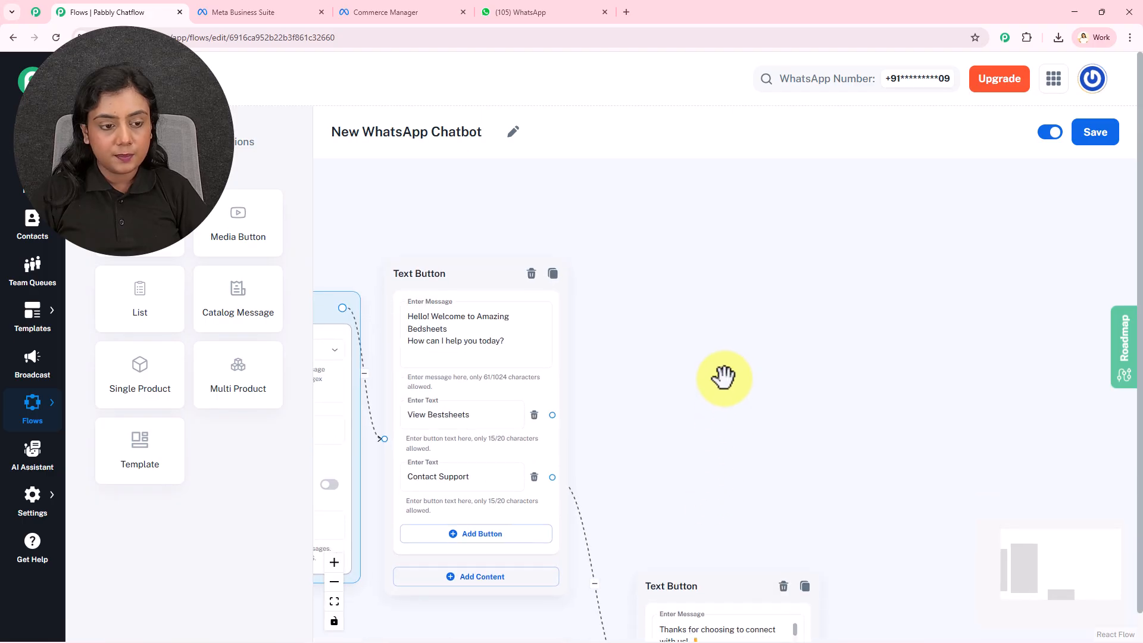
pyautogui.moveTo(238, 375); pyautogui.dragTo(666, 203)
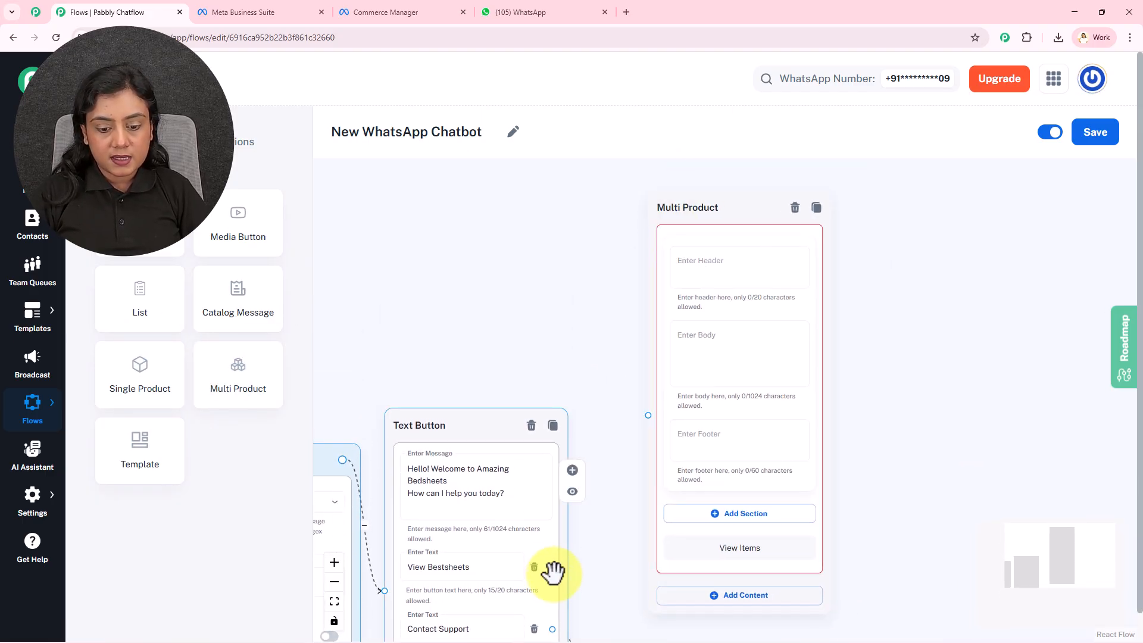
pyautogui.moveTo(553, 569); pyautogui.dragTo(648, 415)
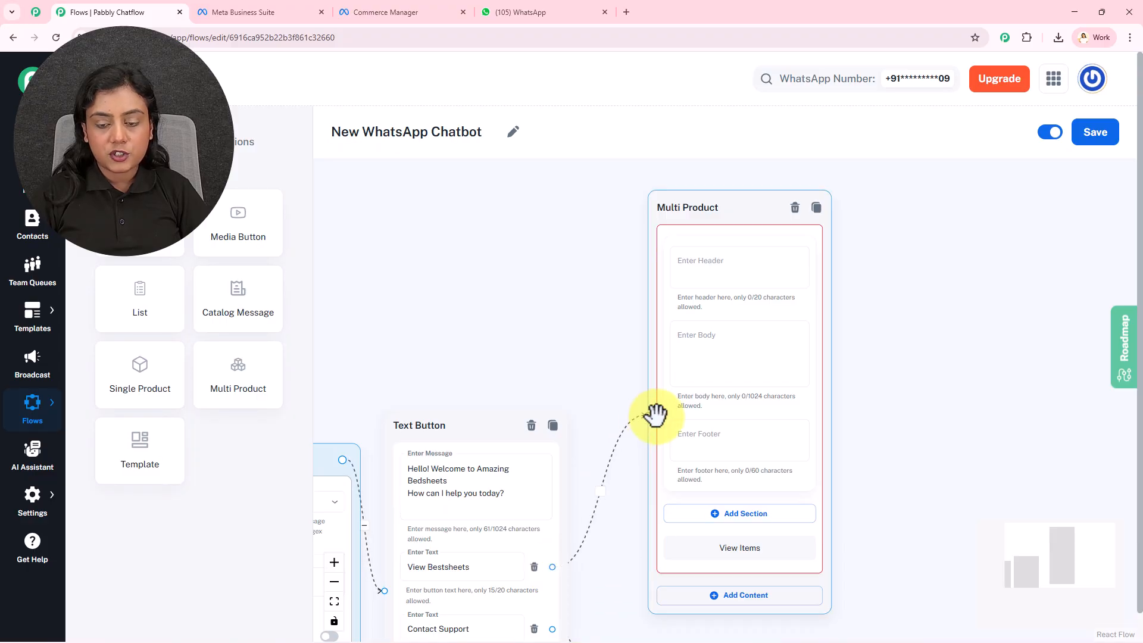
# Enter "View Bedsheets" as the Multi Product node's header and "Here are our Bedsheets categories:" as its body text.
pyautogui.moveTo(891, 315); pyautogui.dragTo(754, 339)
pyautogui.scroll(2, 739, 330)
pyautogui.click(518, 278)
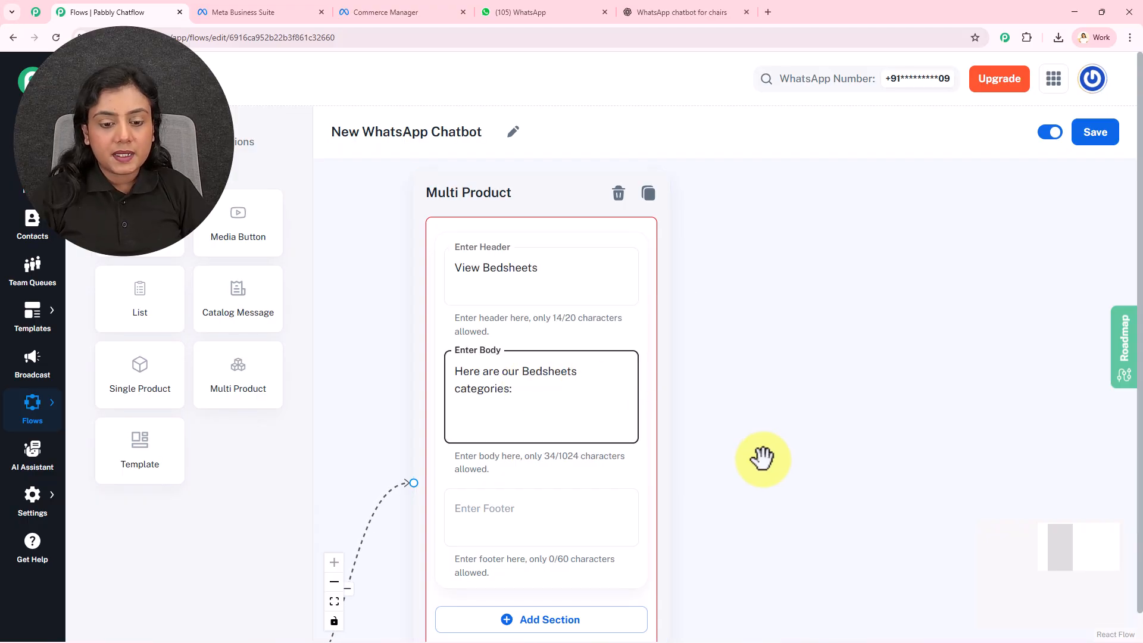
pyautogui.click(750, 474)
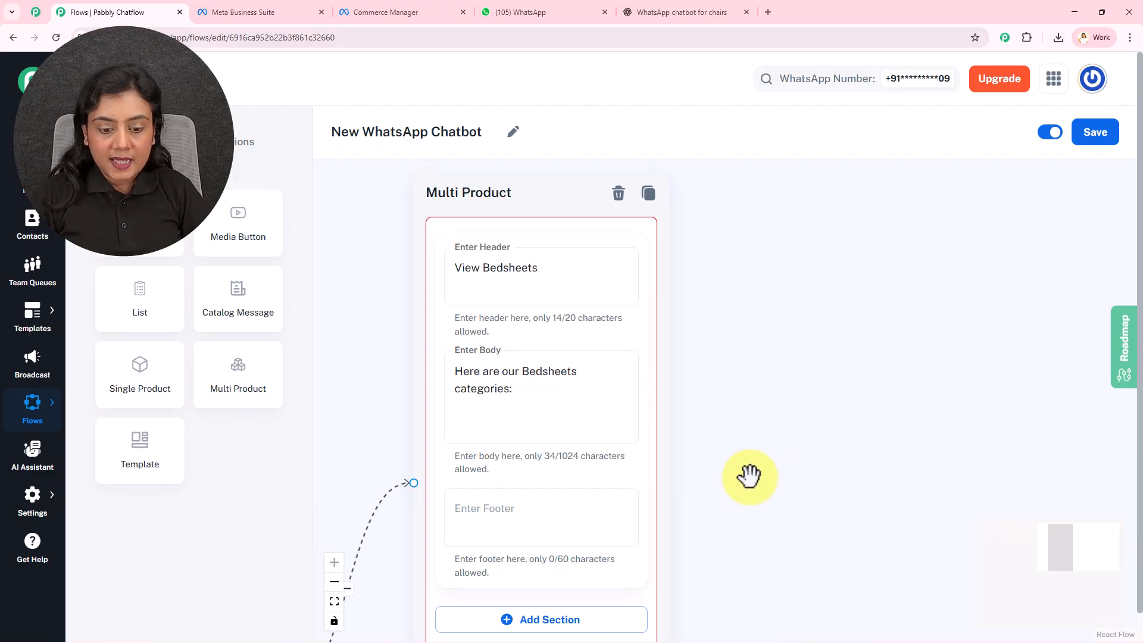
# Add a section titled "Bedsheets" to the Multi Product node, leaving the footer empty.
pyautogui.scroll(-5, 738, 417)
pyautogui.click(602, 420)
pyautogui.click(518, 447)
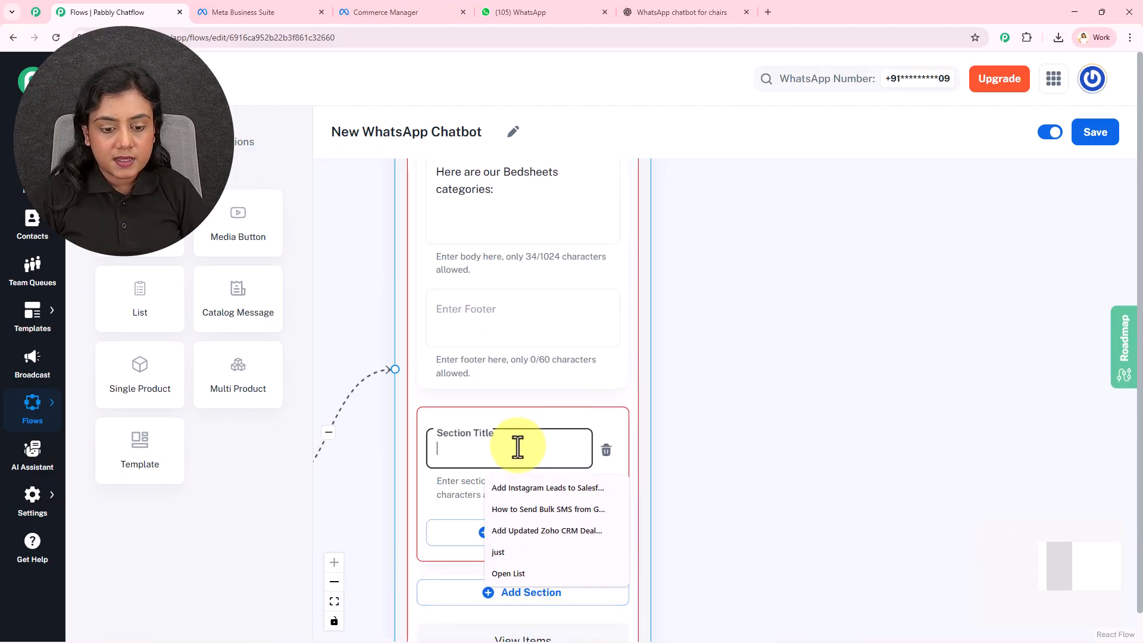
pyautogui.write('B')
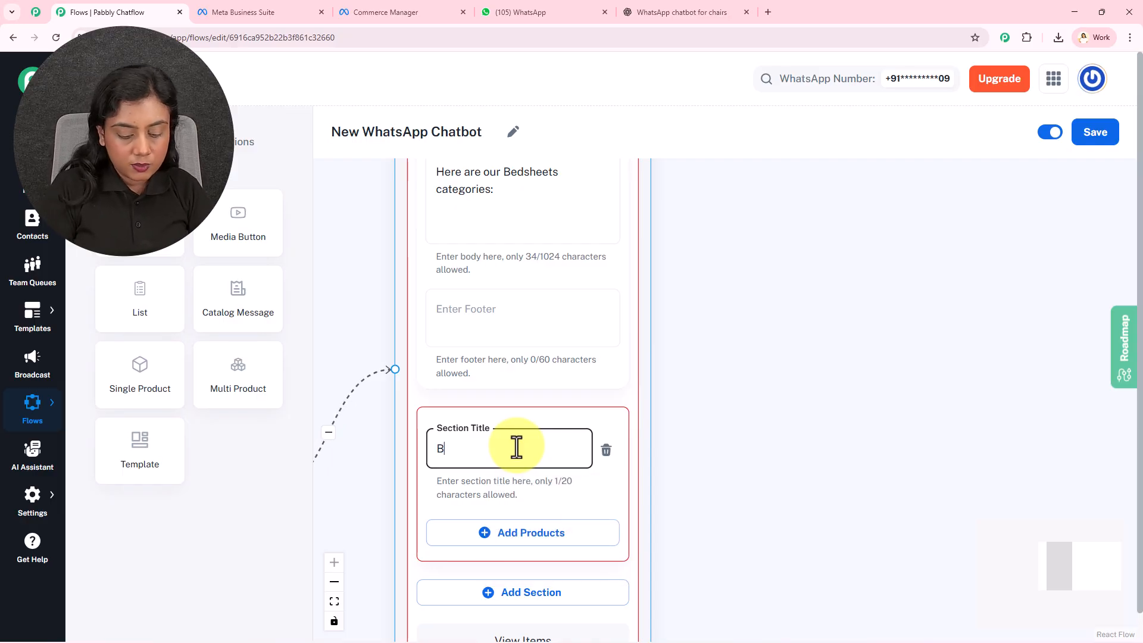
pyautogui.write('edsheets')
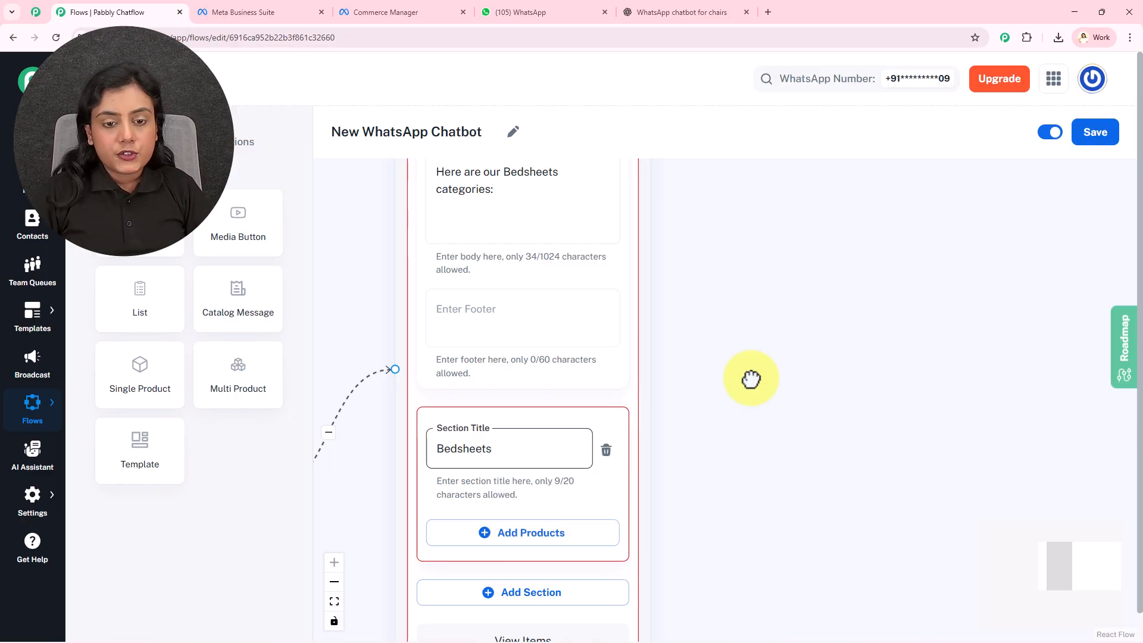
# Add Demo Bloom Shay Cotton Bedsheet as the first product of the Bedsheets section.
pyautogui.scroll(-3, 755, 370)
pyautogui.moveTo(756, 365); pyautogui.dragTo(758, 493)
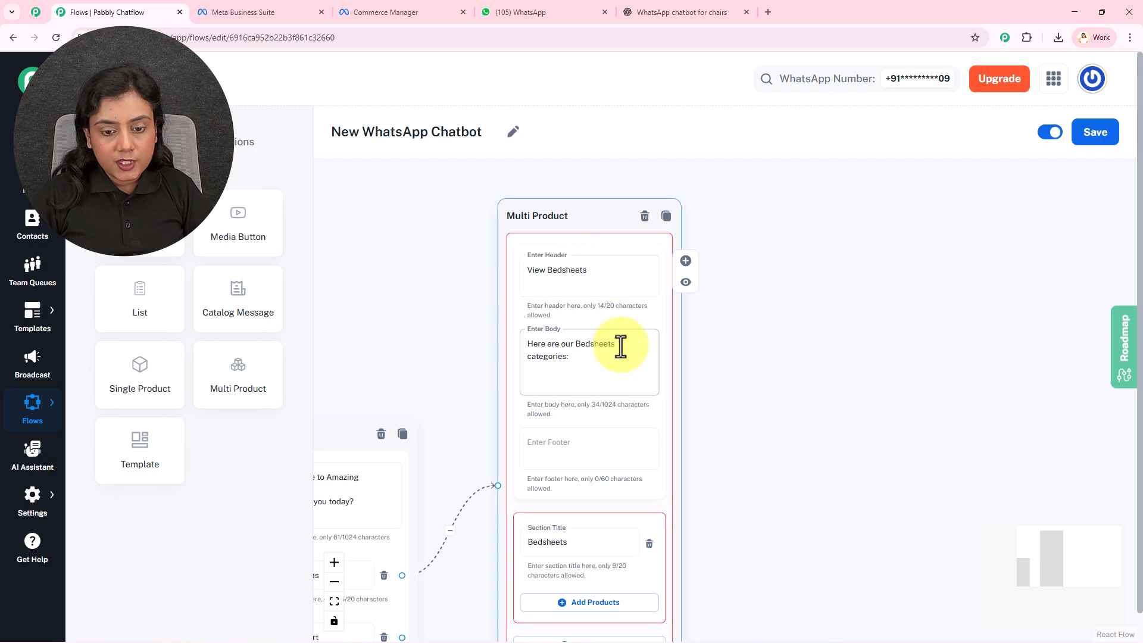
pyautogui.scroll(-3, 595, 403)
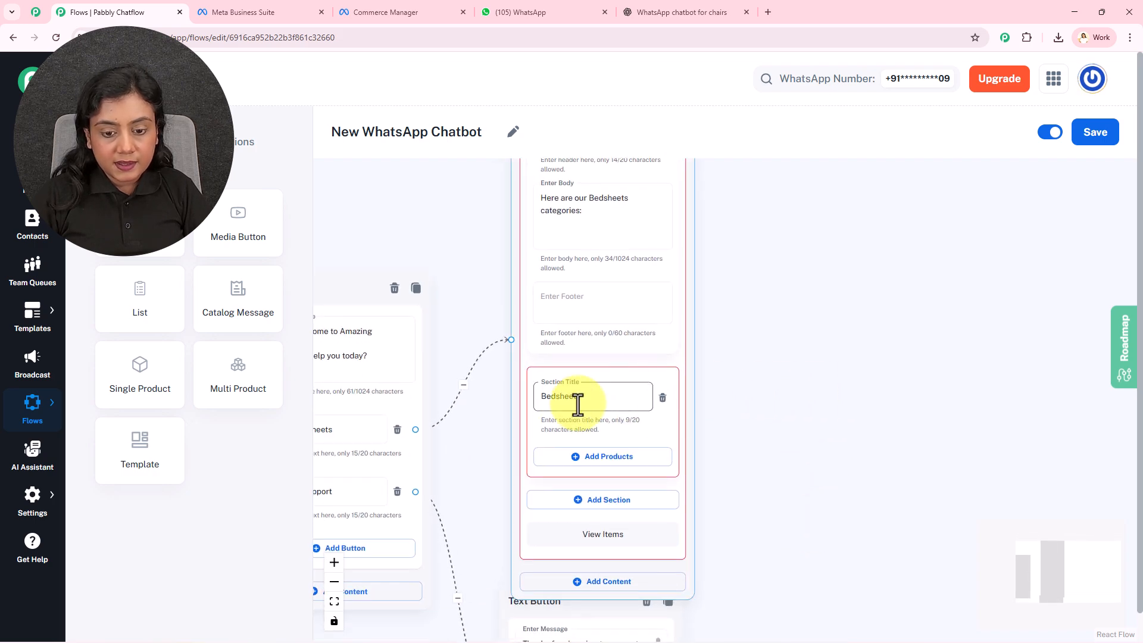
pyautogui.scroll(3, 761, 437)
pyautogui.scroll(-2, 761, 438)
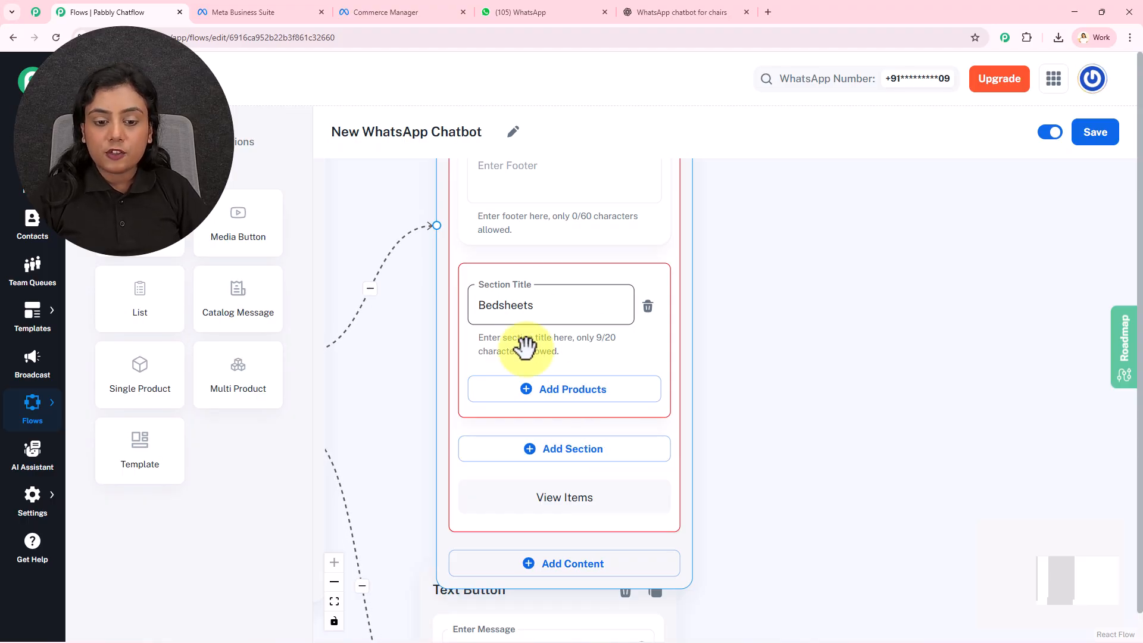
pyautogui.click(561, 390)
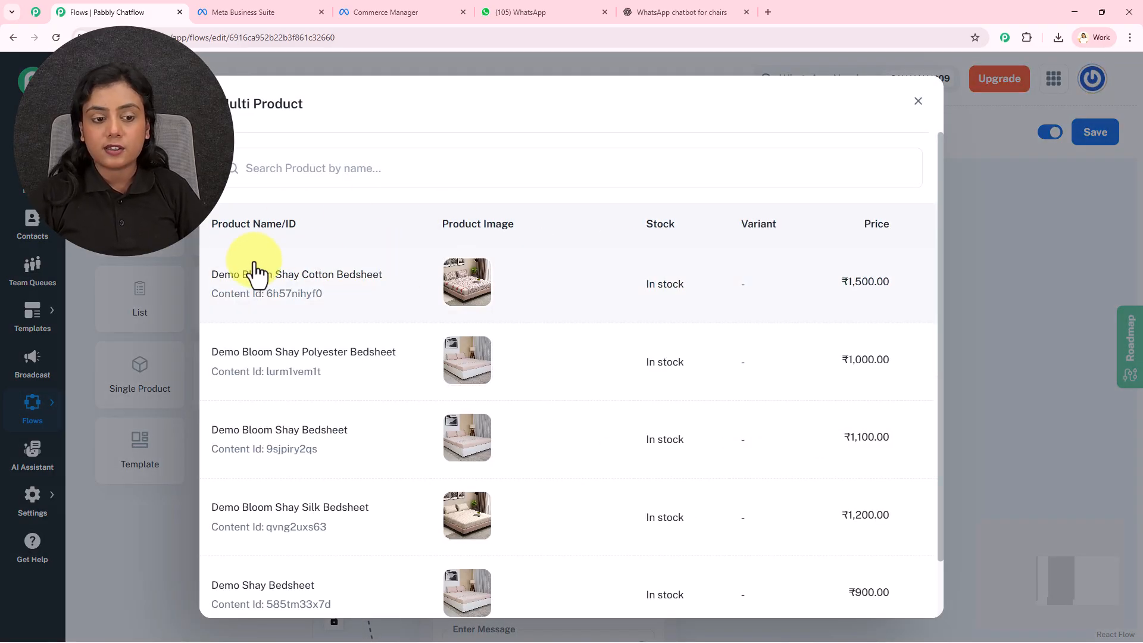
pyautogui.click(365, 281)
# Add Demo Bloom Shay Polyester Bedsheet and Demo Bloom Shay Silk Bedsheet to the Bedsheets section.
pyautogui.scroll(-3, 806, 314)
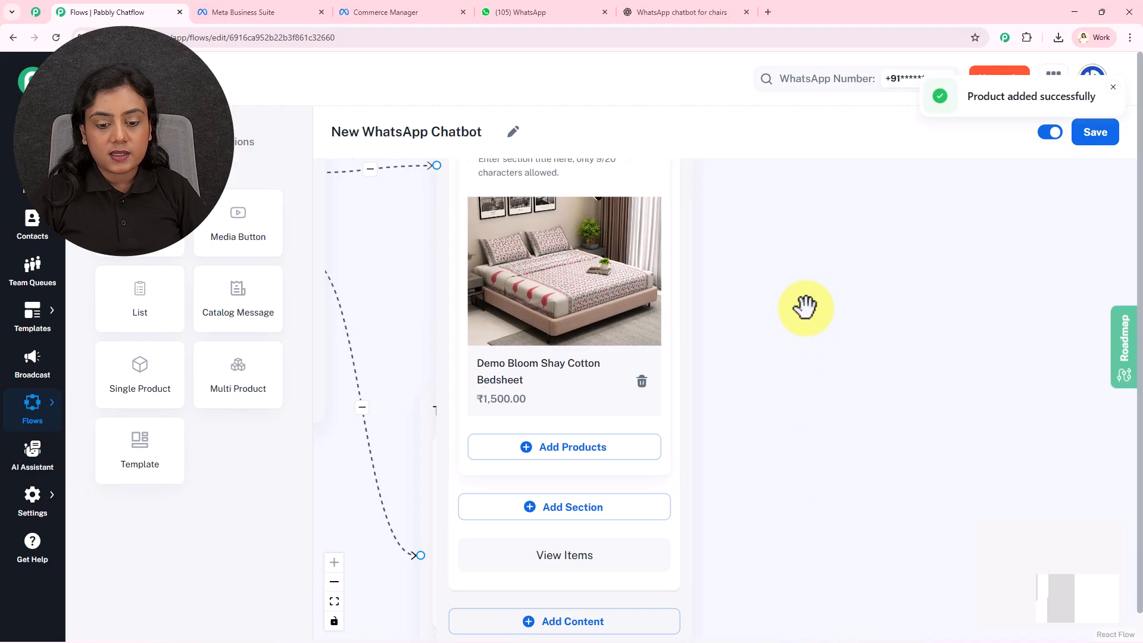
pyautogui.click(593, 434)
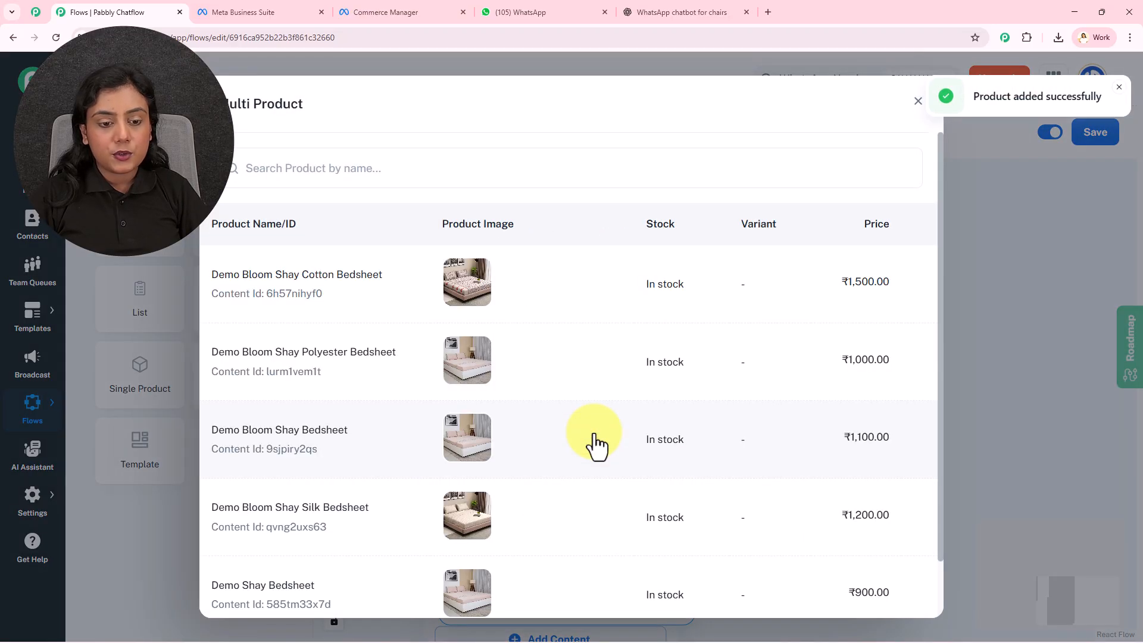
pyautogui.click(385, 396)
pyautogui.scroll(-4, 804, 410)
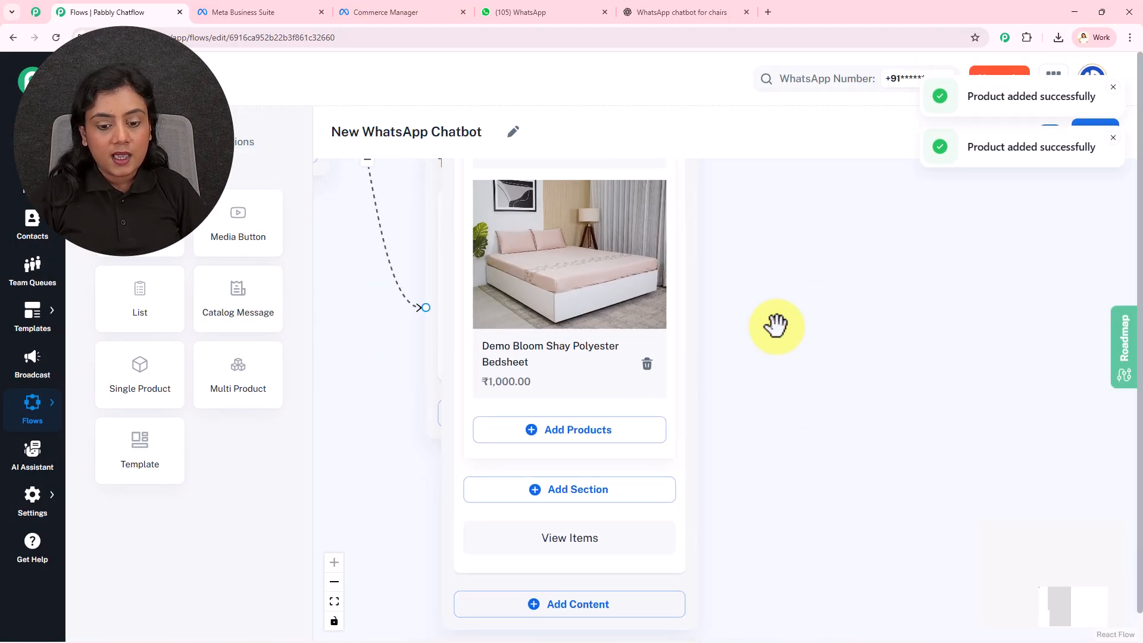
pyautogui.click(599, 437)
pyautogui.click(375, 536)
# Reposition the Multi Product node so it sits just above the support Text Button node without overlapping it.
pyautogui.scroll(-8, 765, 476)
pyautogui.scroll(-2, 821, 488)
pyautogui.moveTo(684, 327); pyautogui.dragTo(671, 225)
pyautogui.moveTo(791, 452); pyautogui.dragTo(830, 259)
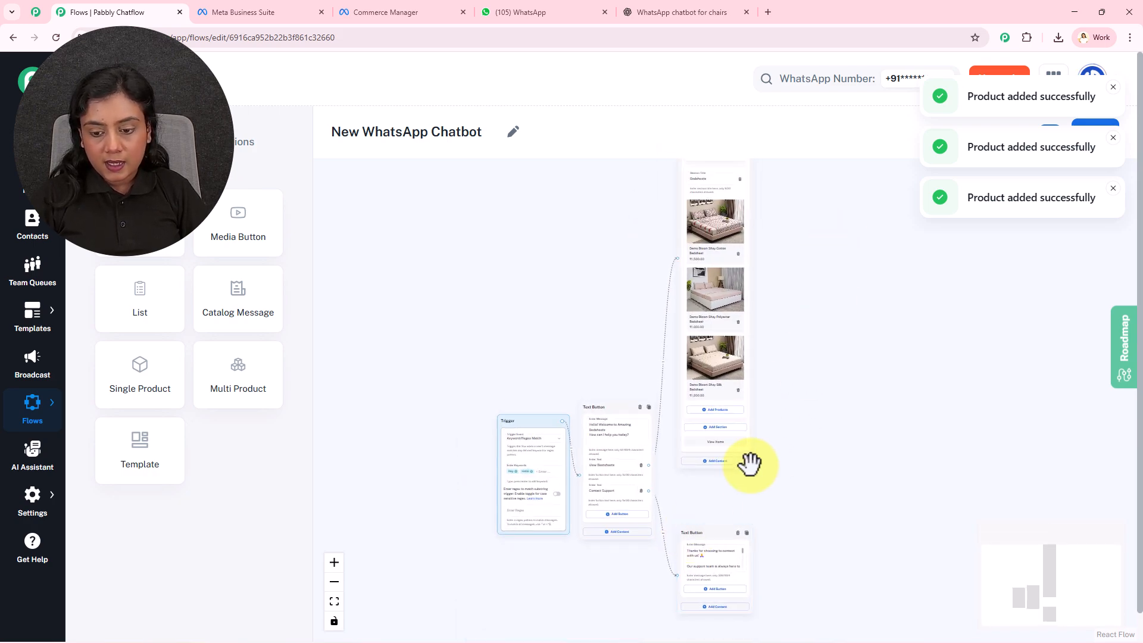
pyautogui.moveTo(753, 462); pyautogui.dragTo(755, 498)
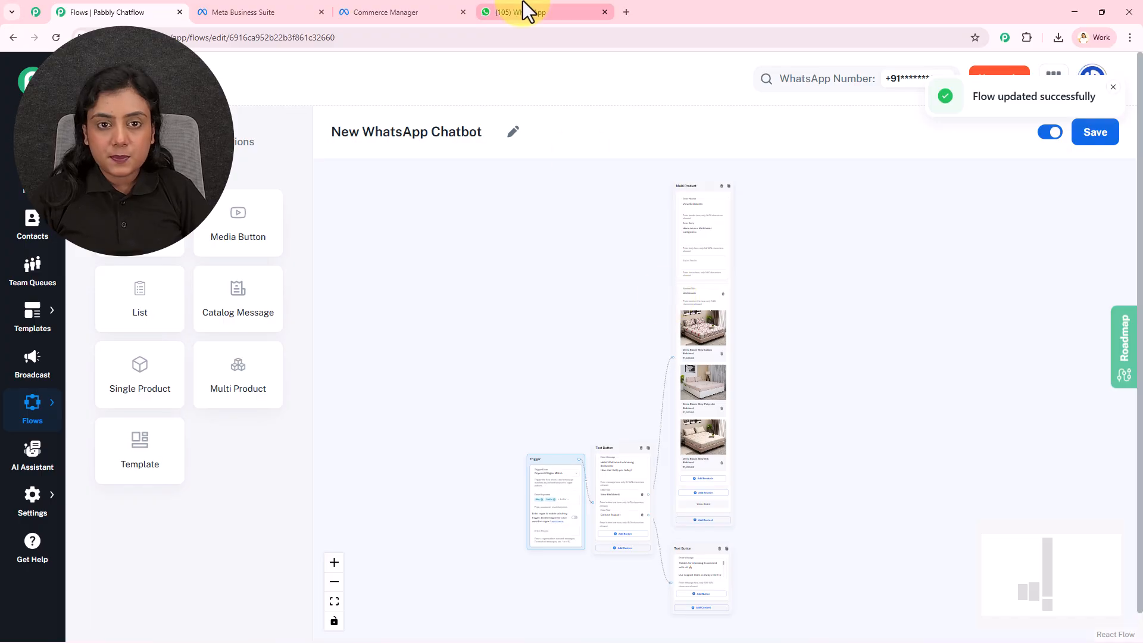
# Test the flow in WhatsApp by sending "Hello" to New WhatsApp Pabbly and choosing View Bedsheets in the reply.
pyautogui.click(523, 8)
pyautogui.write('Hello')
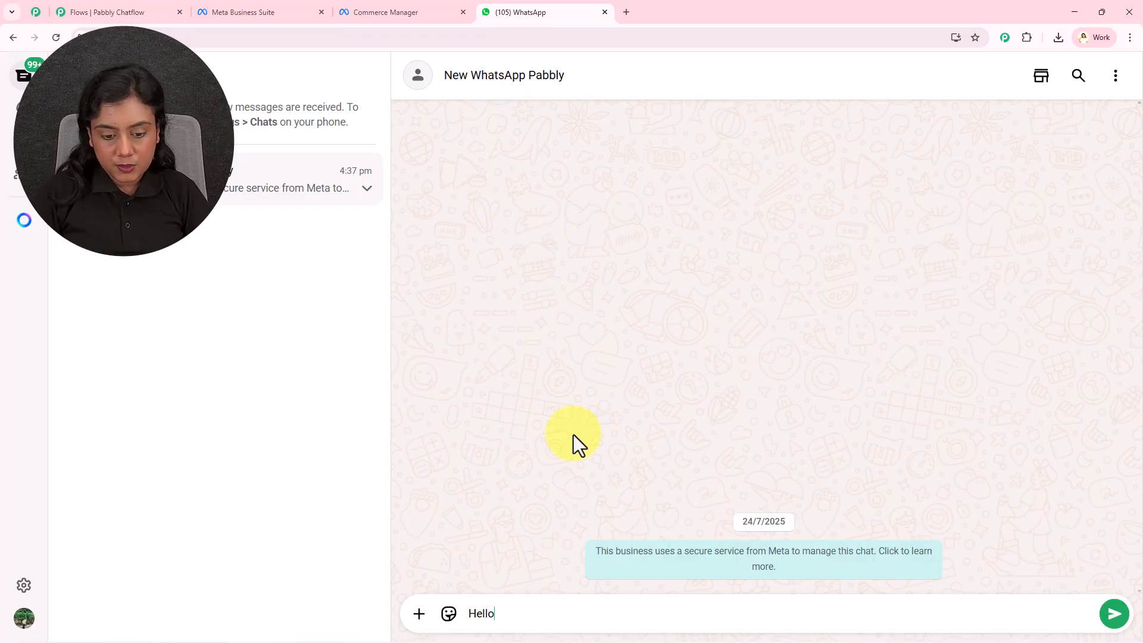
pyautogui.press('Return')
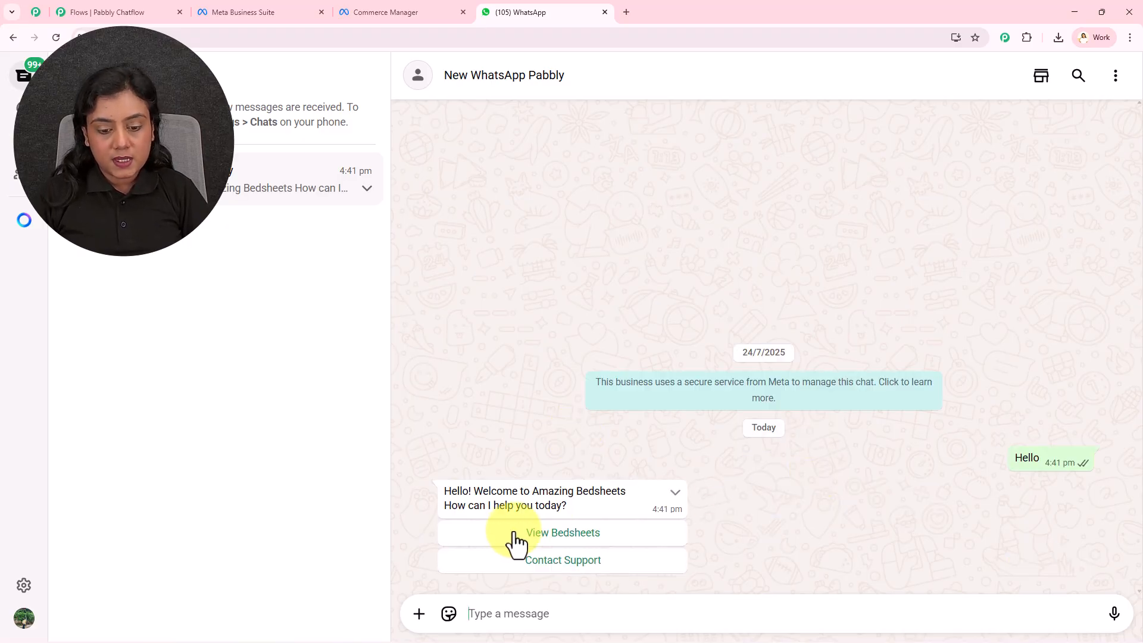
pyautogui.click(632, 546)
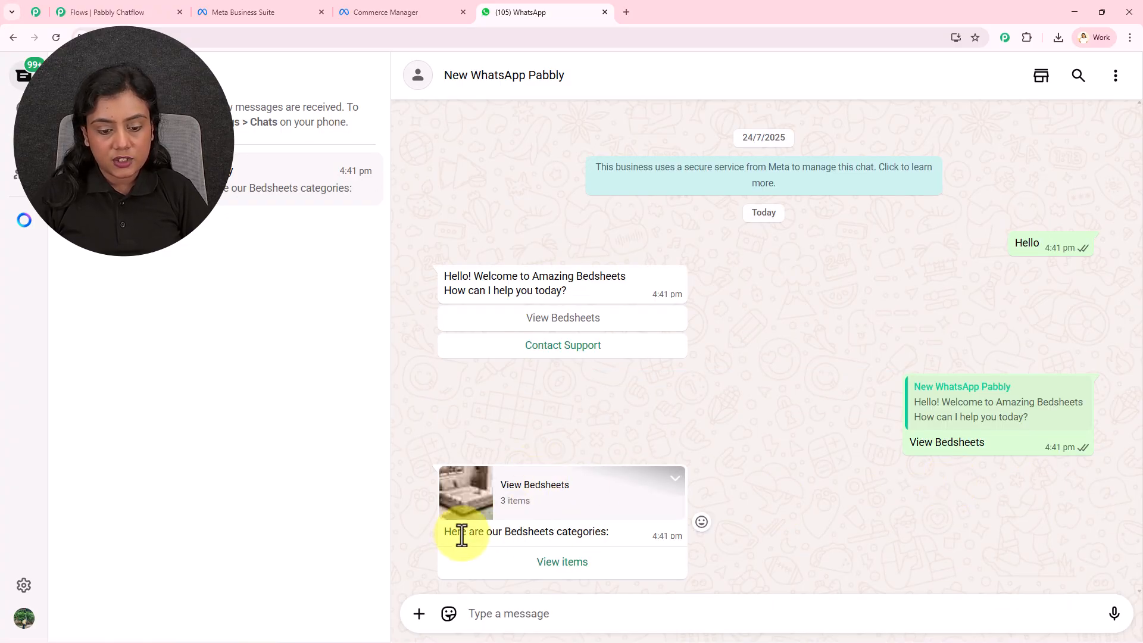
# Open the item list in the View Bedsheets reply and examine the details of the Silk and Polyester bedsheets.
pyautogui.click(568, 564)
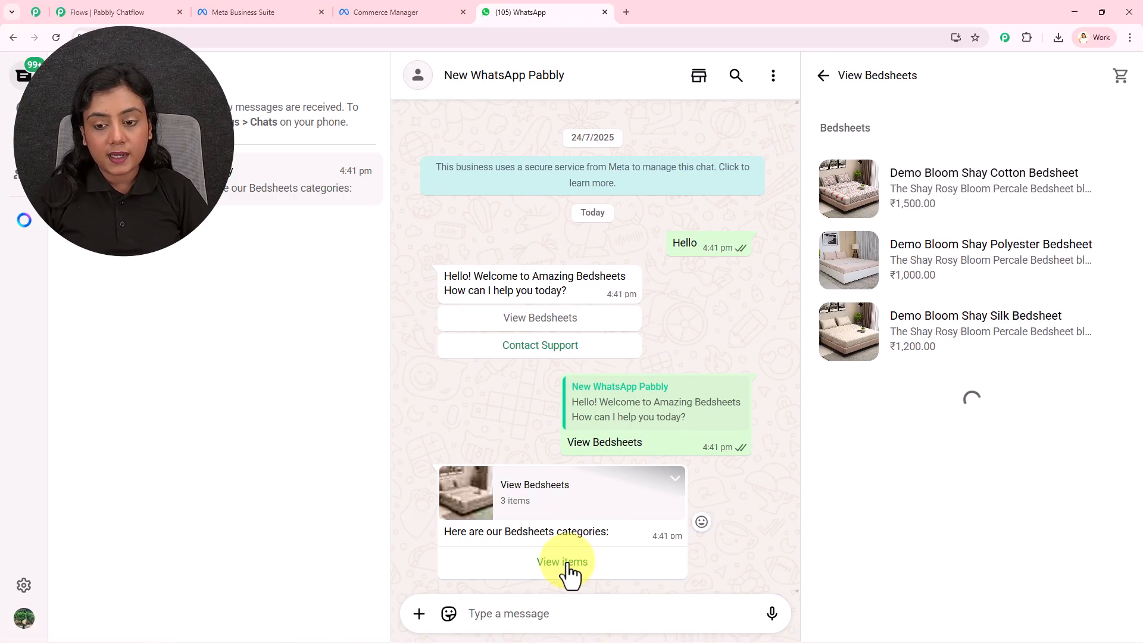
pyautogui.click(1005, 356)
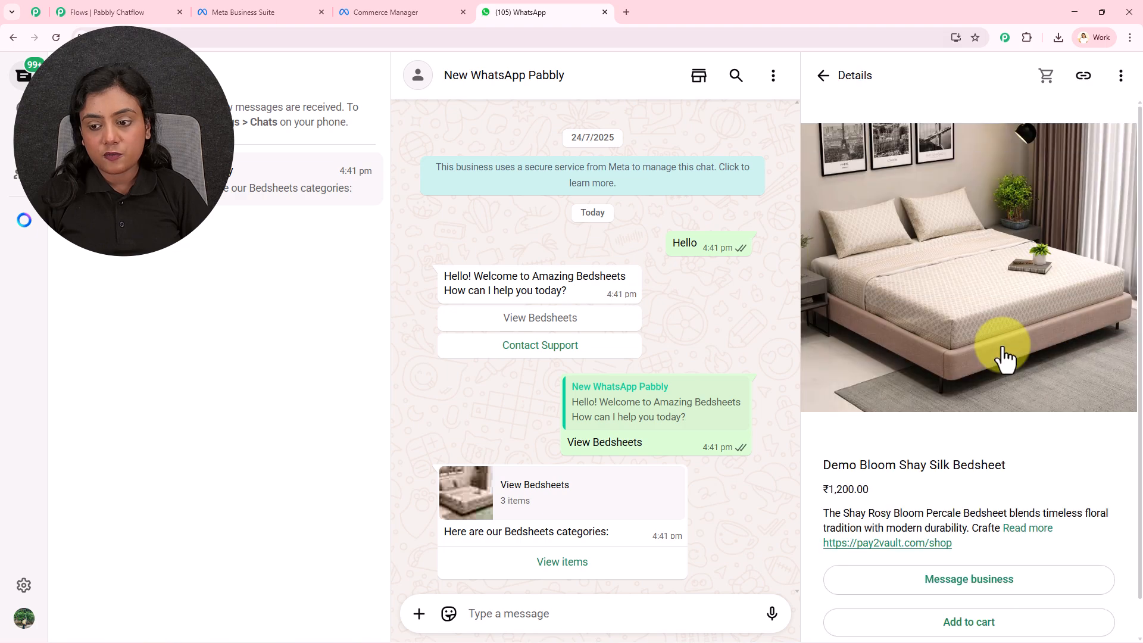
pyautogui.click(824, 76)
pyautogui.click(932, 240)
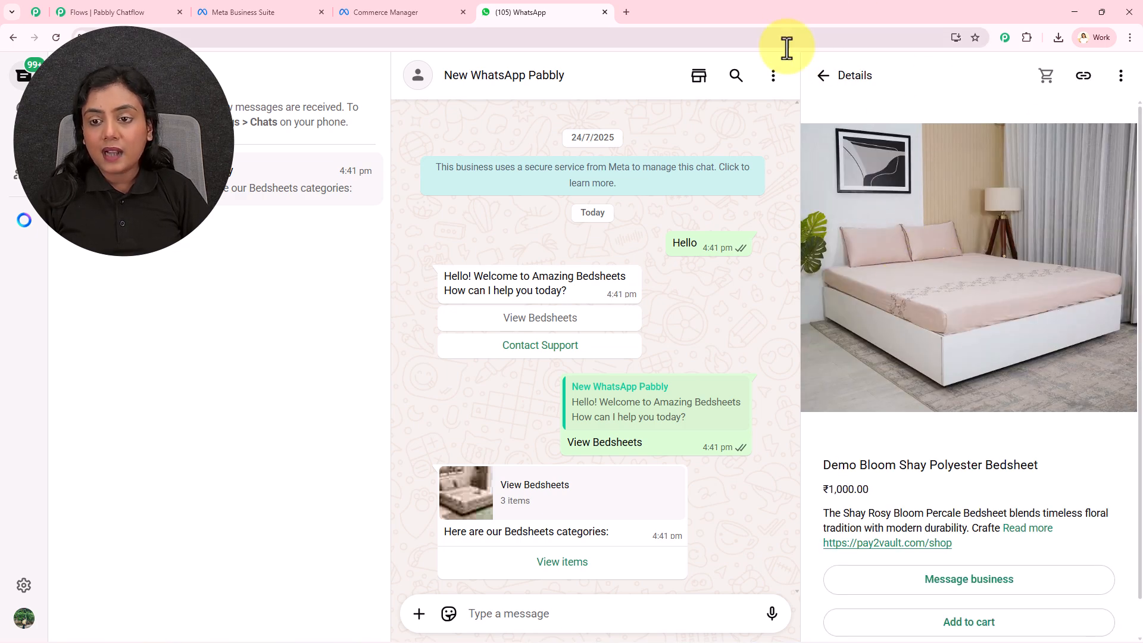
pyautogui.click(826, 80)
# Compare the products in Commerce Manager with the View Bedsheets list in WhatsApp, and return to the New WhatsApp Chatbot flow in Pabbly Chatflow.
pyautogui.click(408, 11)
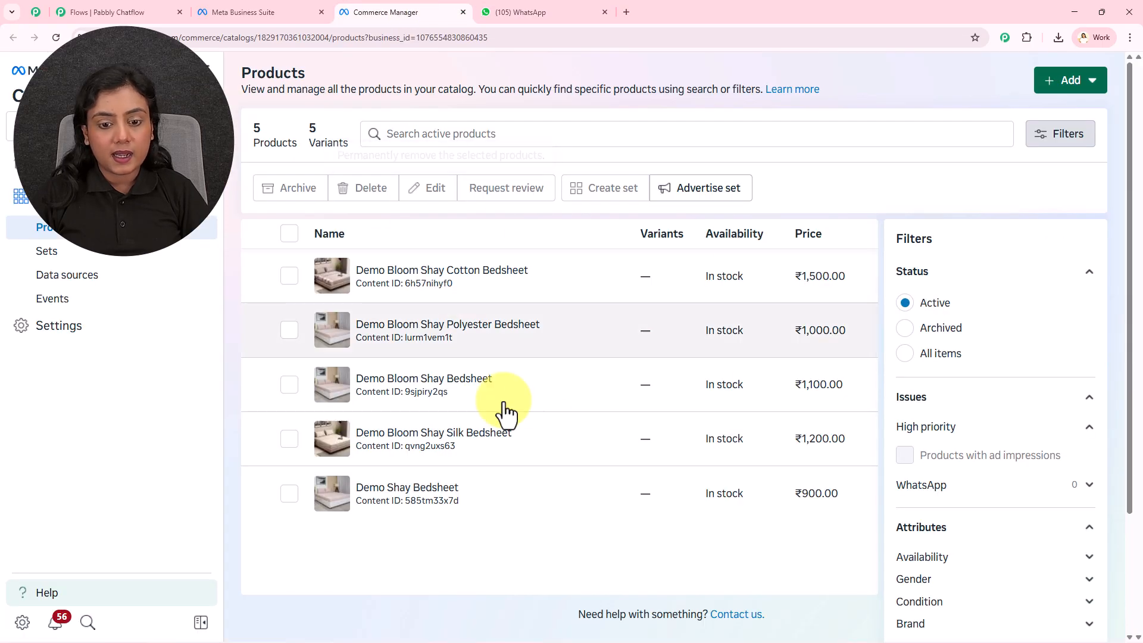
pyautogui.click(514, 4)
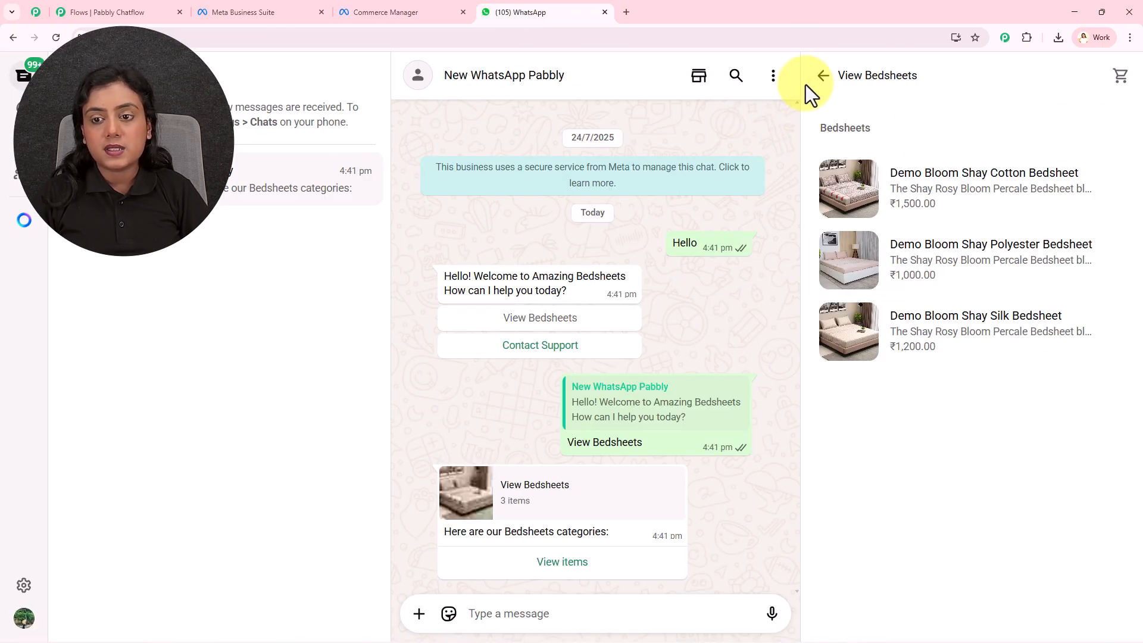
pyautogui.click(820, 84)
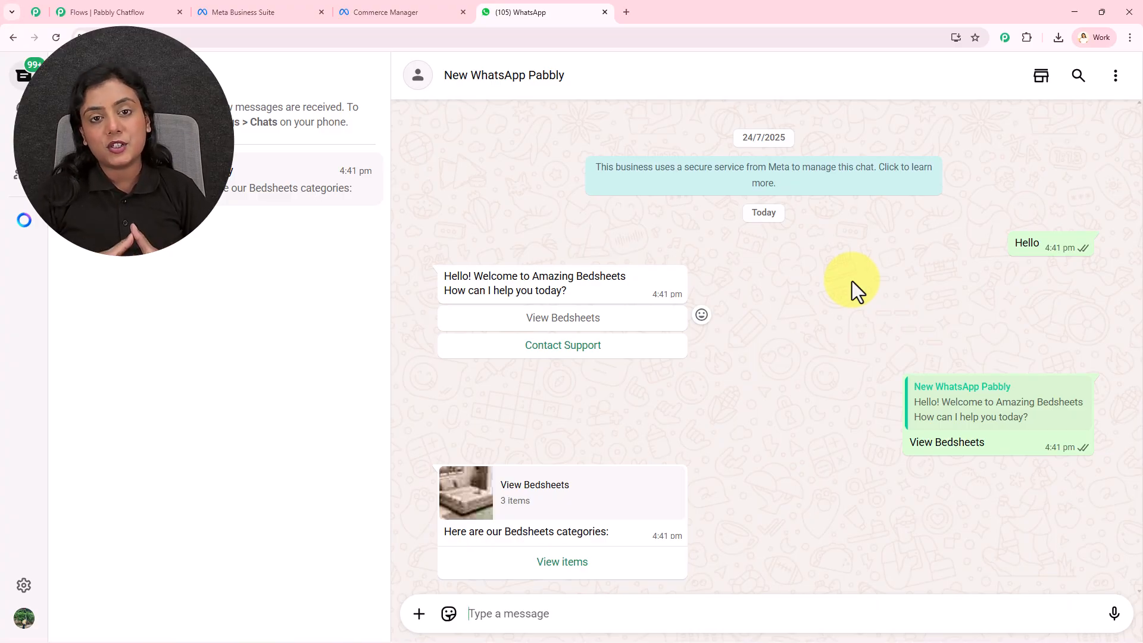
pyautogui.click(152, 8)
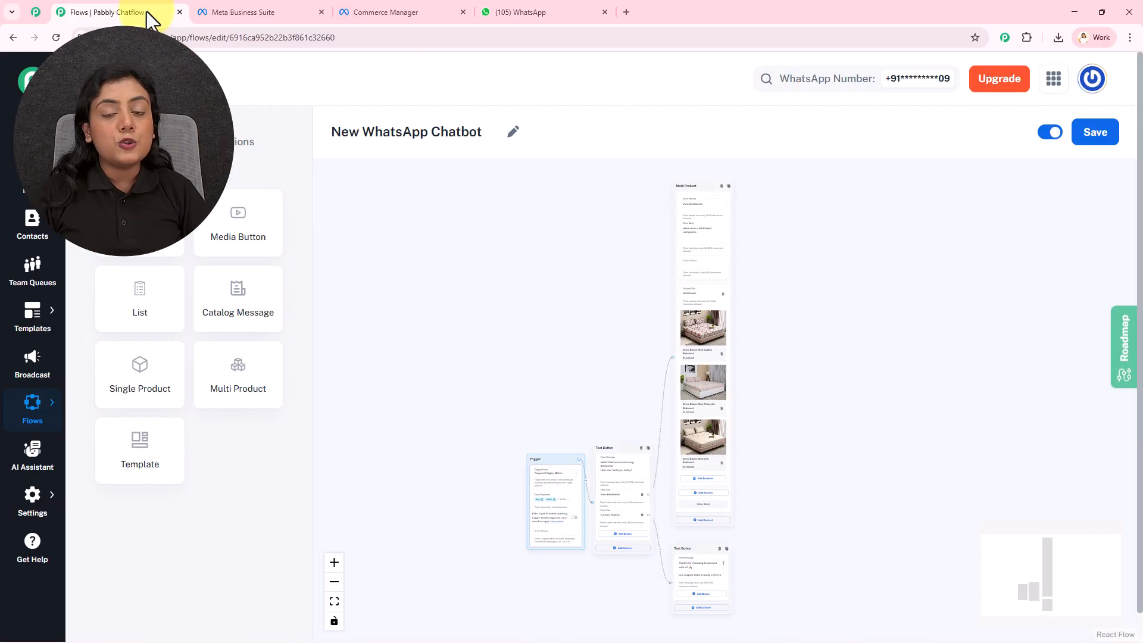